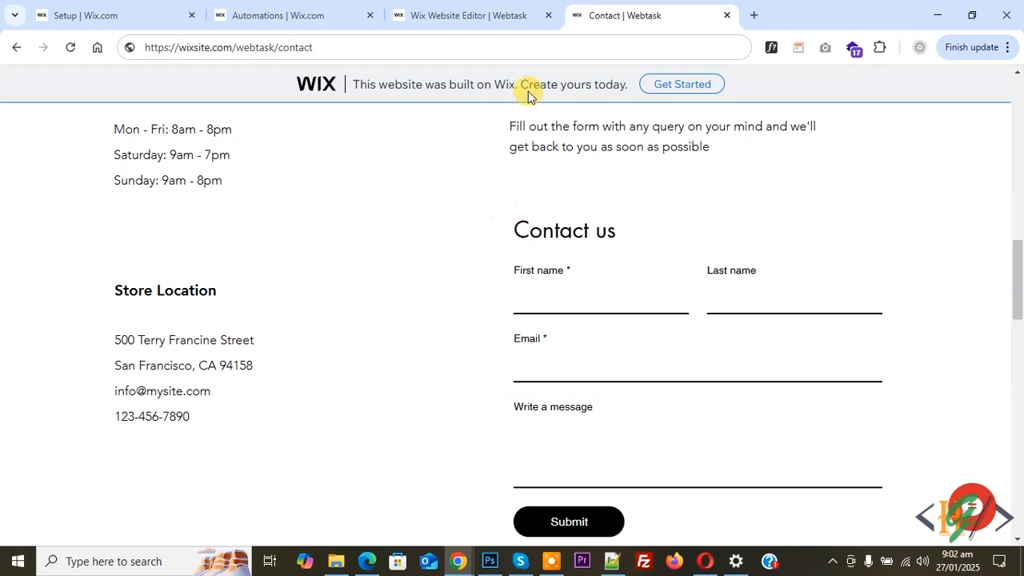
Switch to the website editor, open the Contact us form for editing and show the form's settings.
left_click(469, 13)
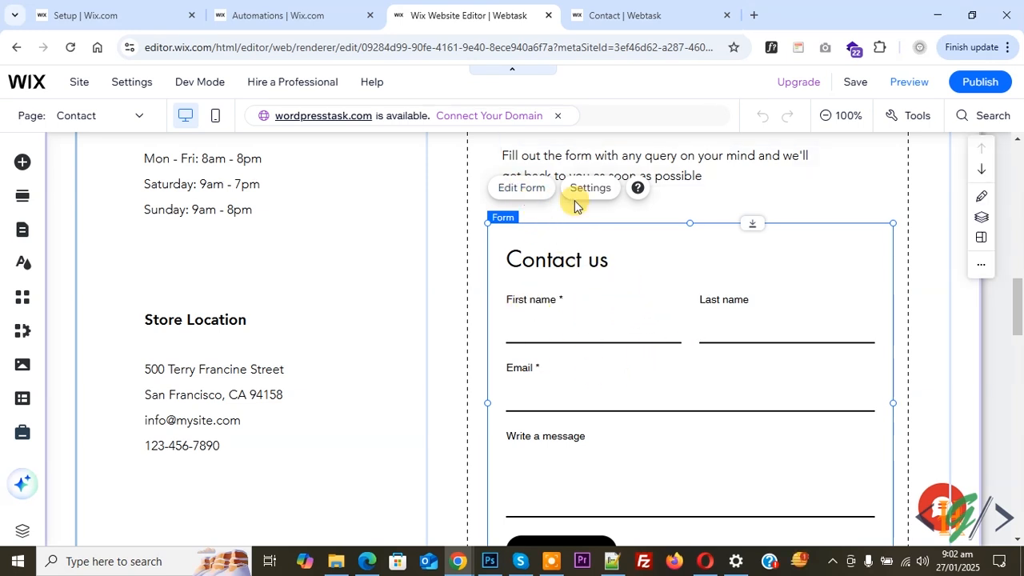
left_click(902, 272)
left_click(694, 295)
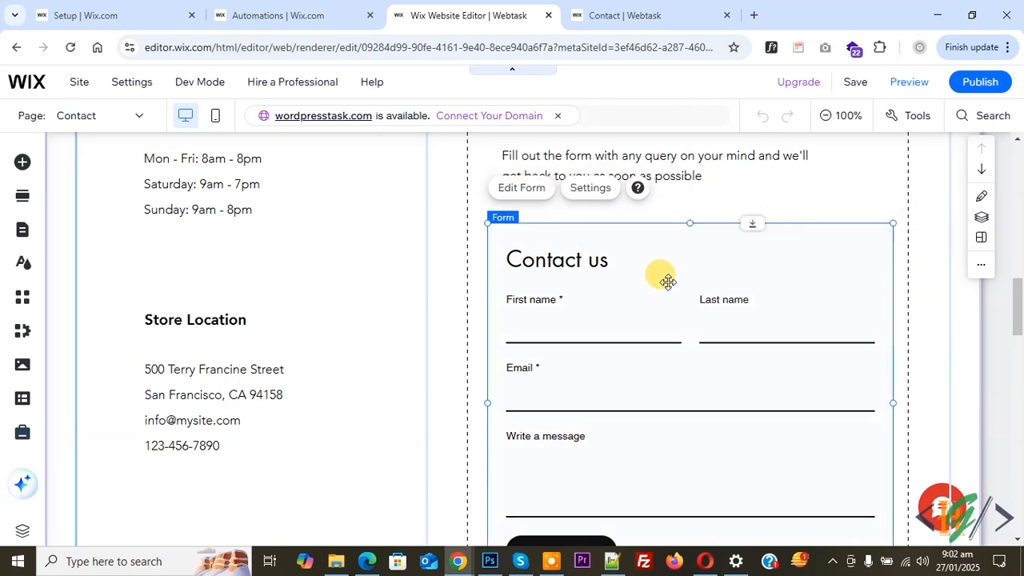
left_click(535, 197)
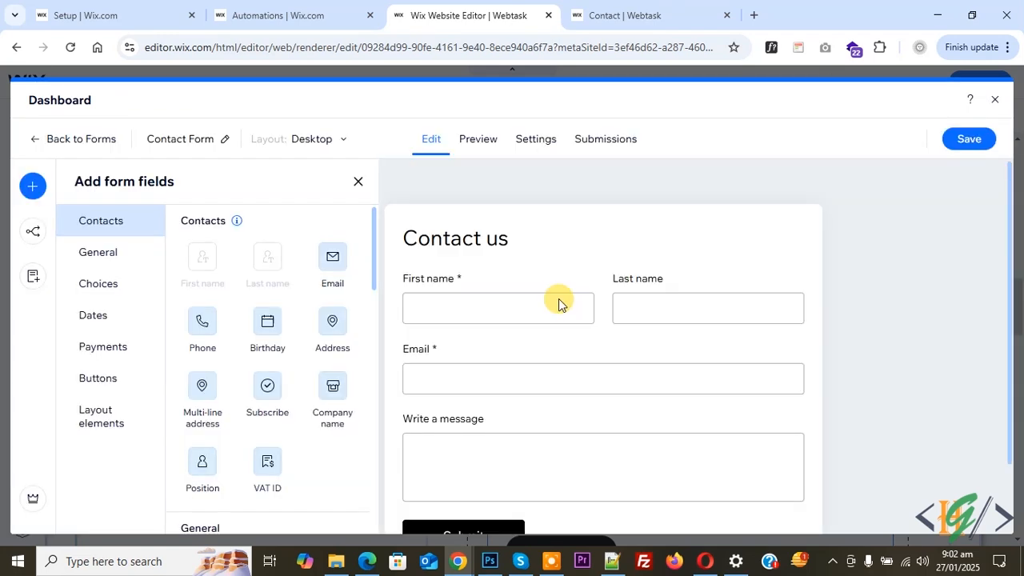
left_click(538, 141)
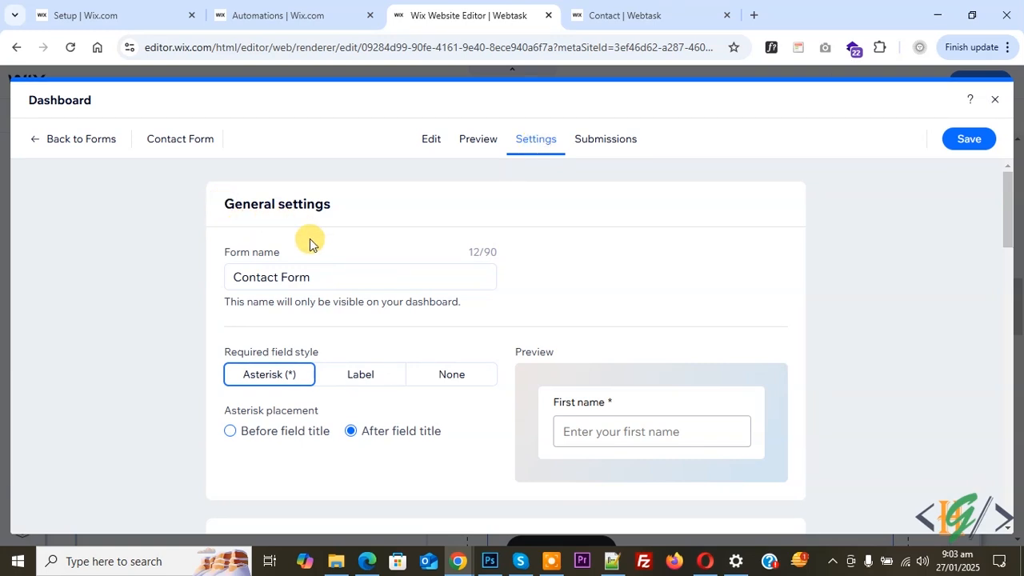
Start creating an automation from the contact form's notifications and automations settings.
scroll(373, 251, "down", 3)
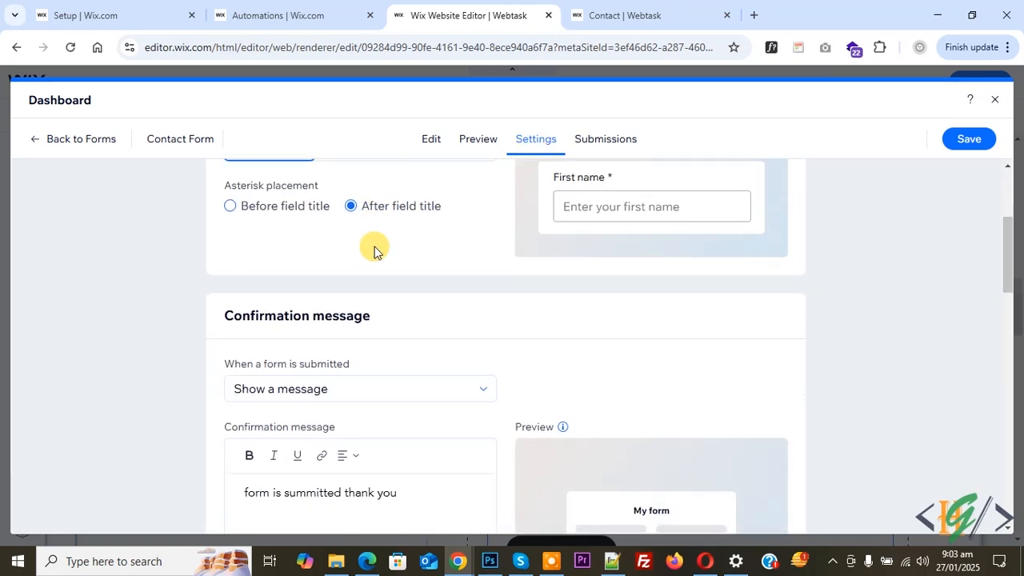
scroll(370, 322, "down", 3)
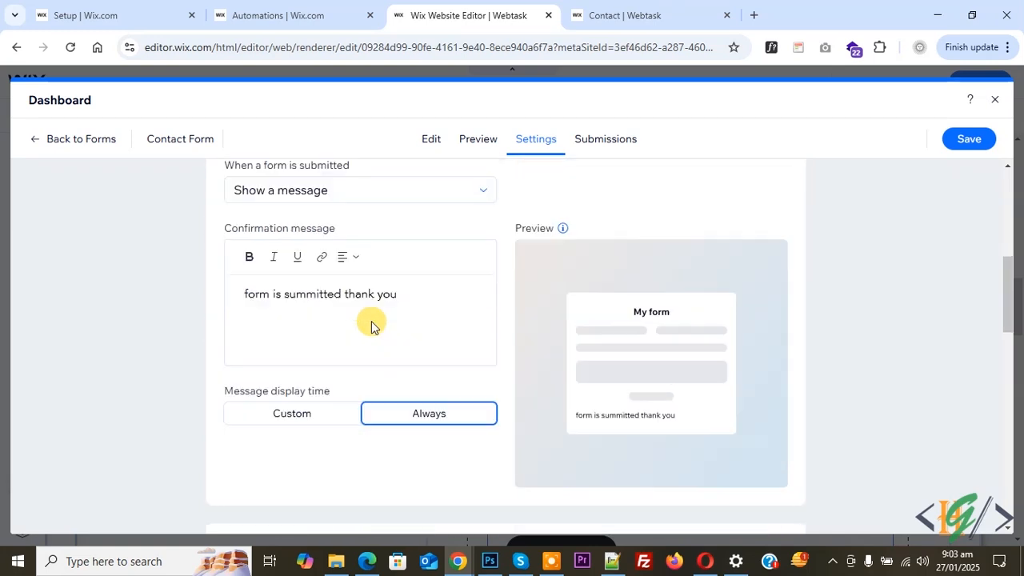
scroll(370, 322, "down", 2)
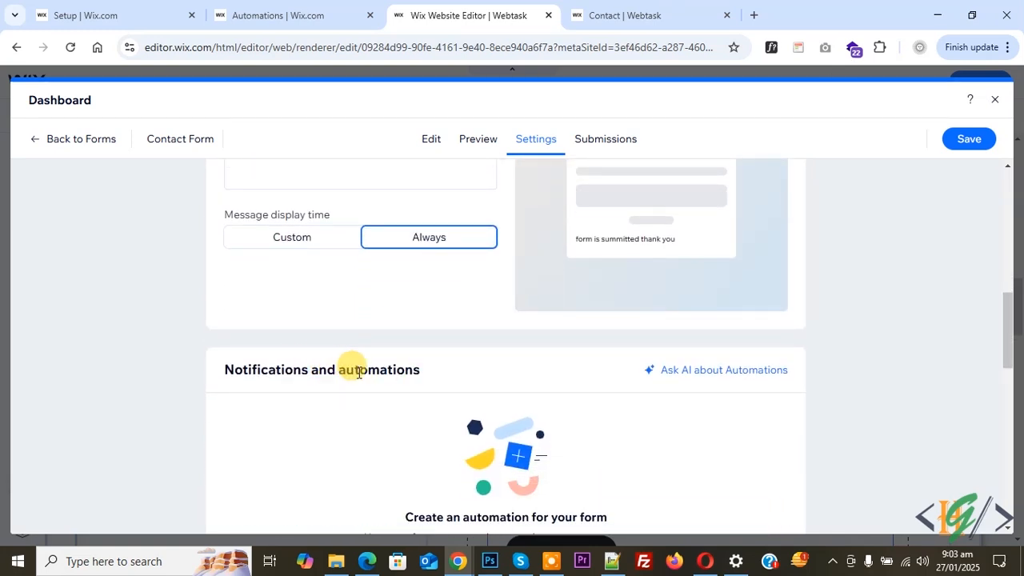
scroll(230, 311, "down", 2)
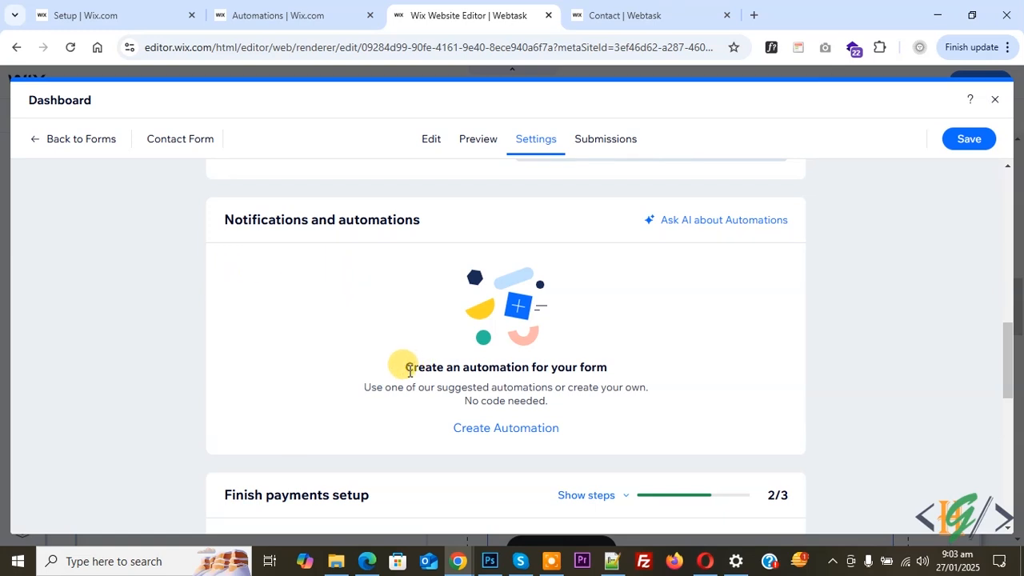
left_click(507, 431)
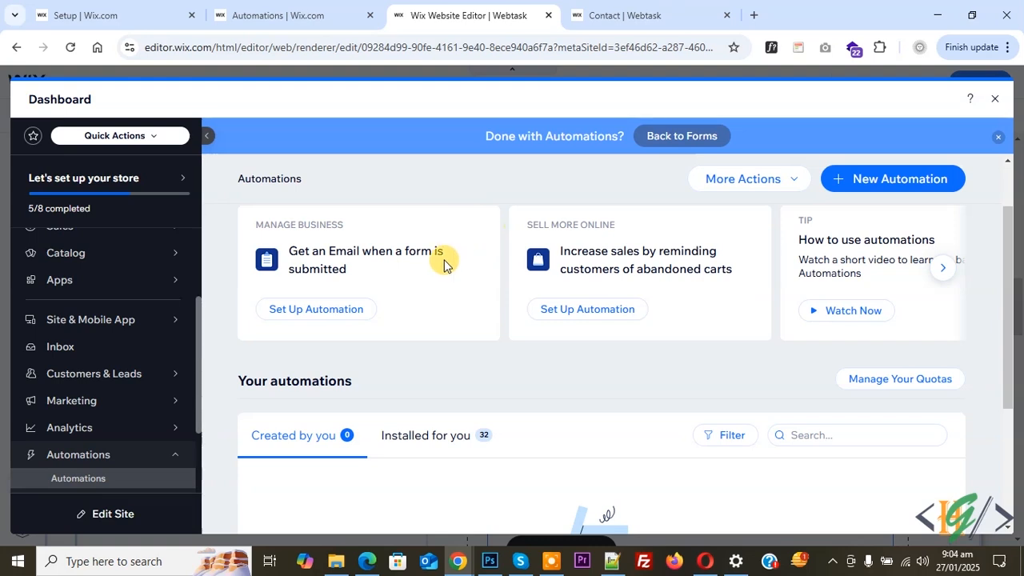
Create a new automation from the suggested template "Get an Email when a form is submitted".
scroll(446, 263, "down", 1)
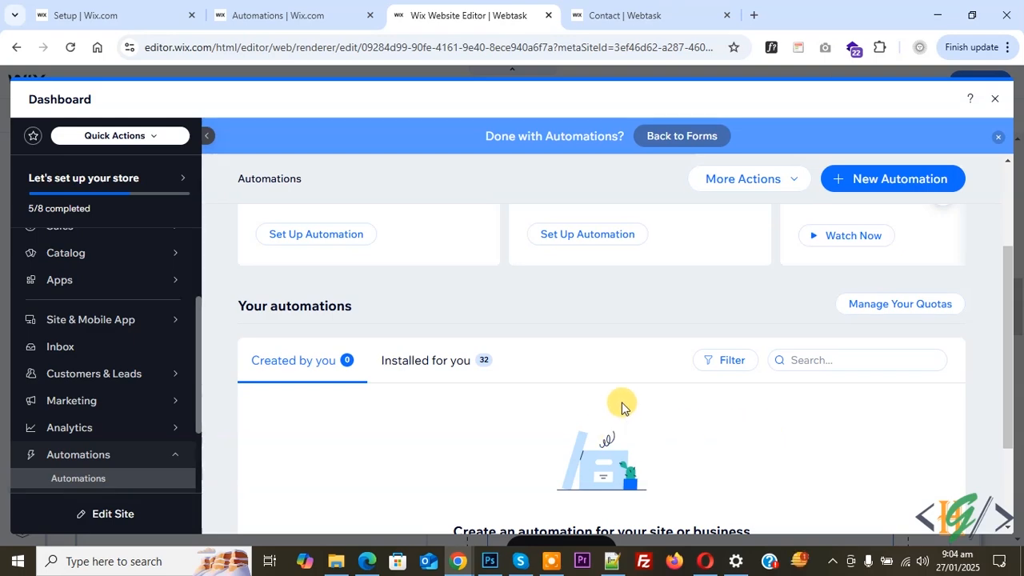
scroll(632, 395, "up", 2)
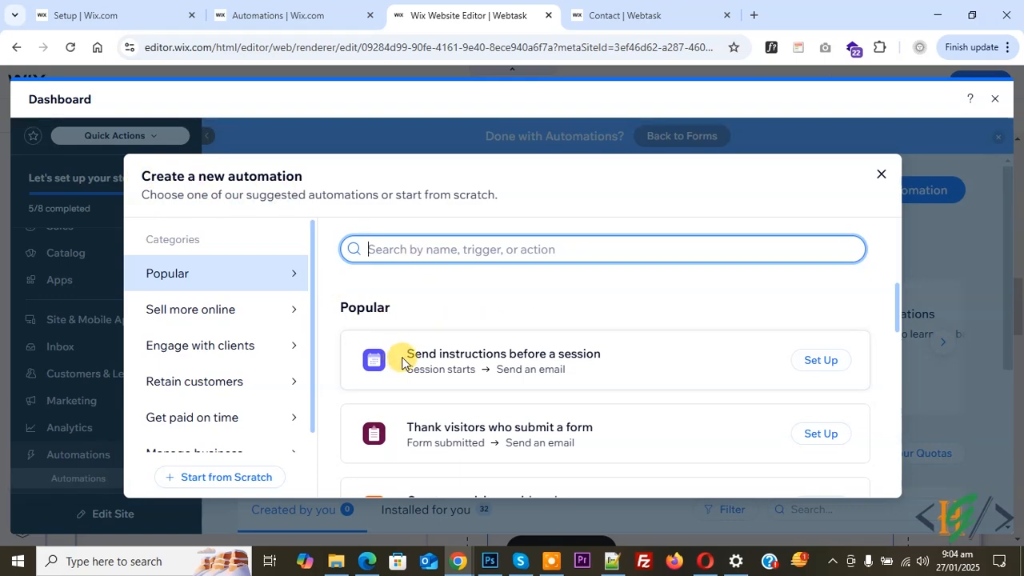
scroll(402, 362, "down", 2)
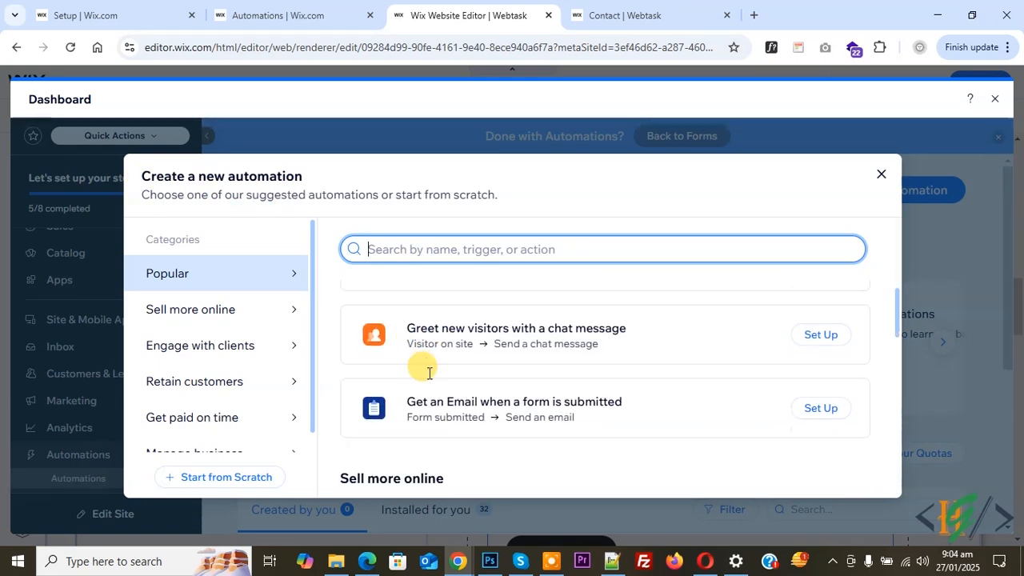
scroll(430, 373, "down", 1)
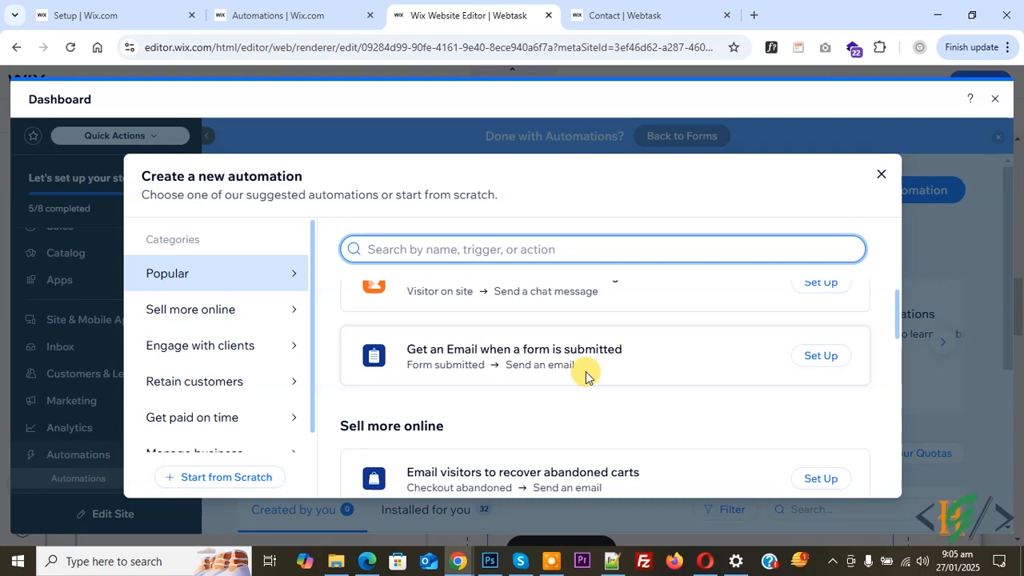
left_click(806, 355)
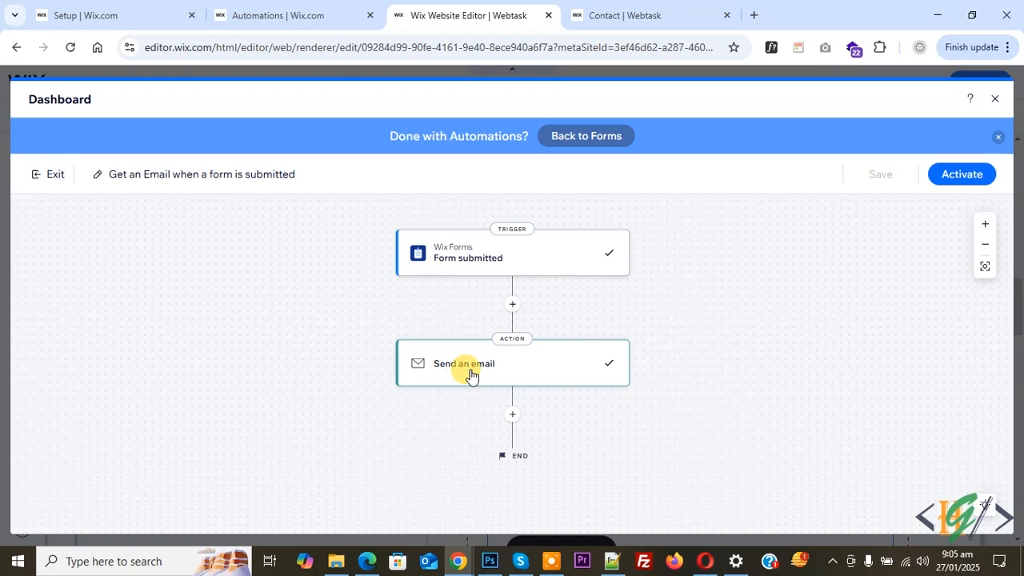
Open the automation's Send an email action, view its editable sender name and reply-to email, and dismiss the sender form.
left_click(555, 366)
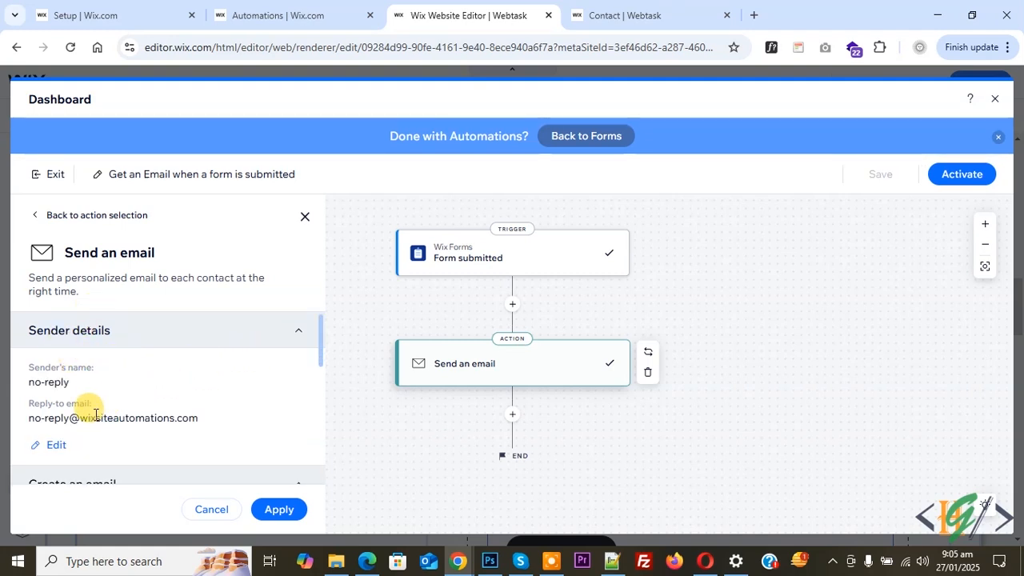
left_click(54, 449)
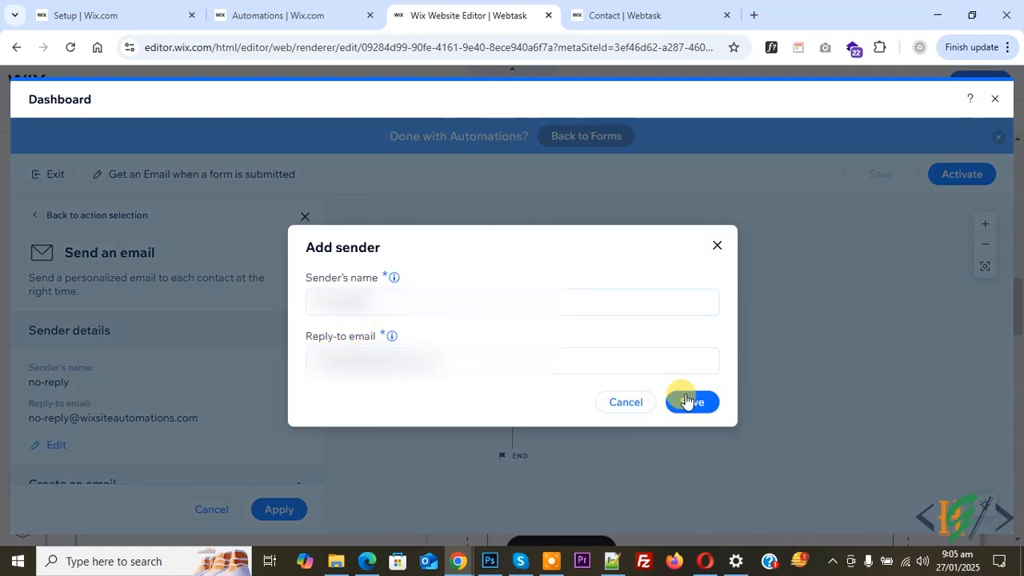
left_click(717, 246)
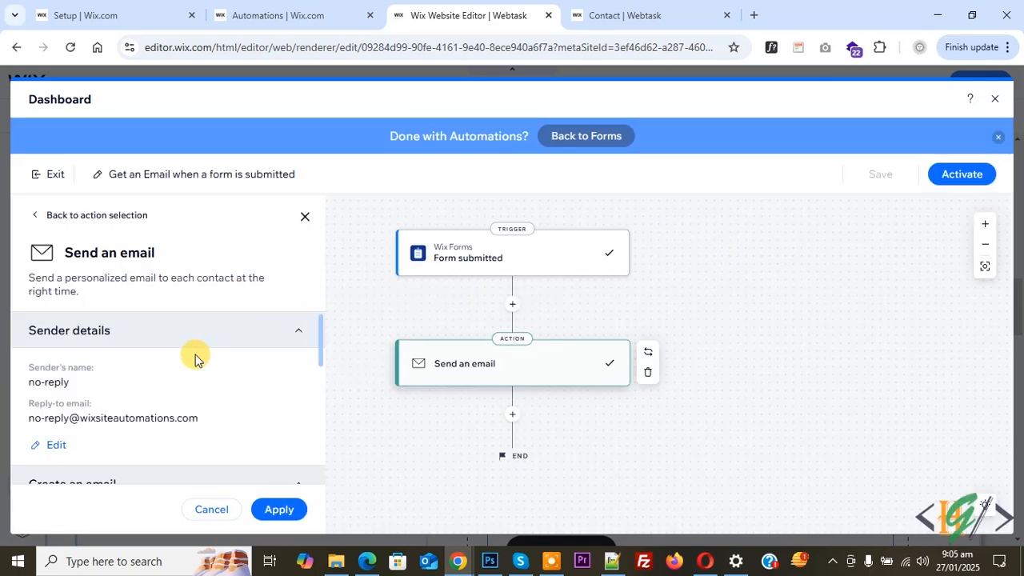
Review the automation email's subject, preview text and design, and try to edit the email.
scroll(157, 364, "down", 5)
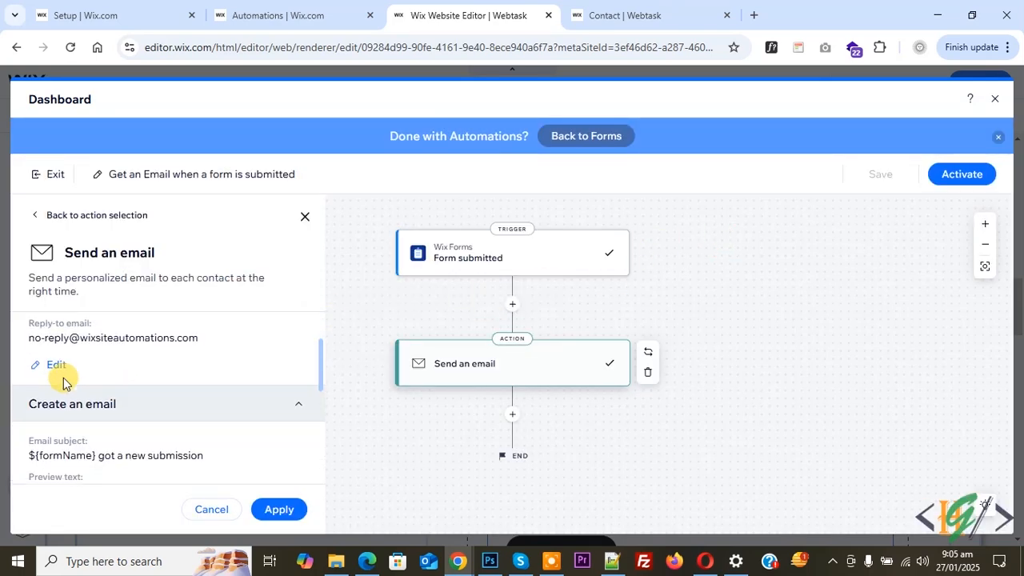
scroll(33, 363, "up", 1)
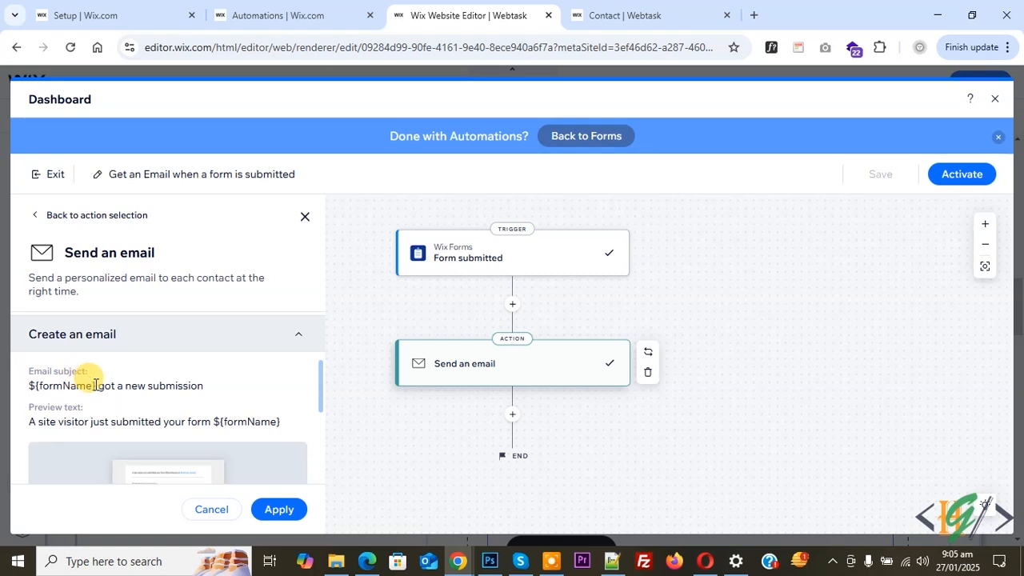
scroll(87, 407, "down", 1)
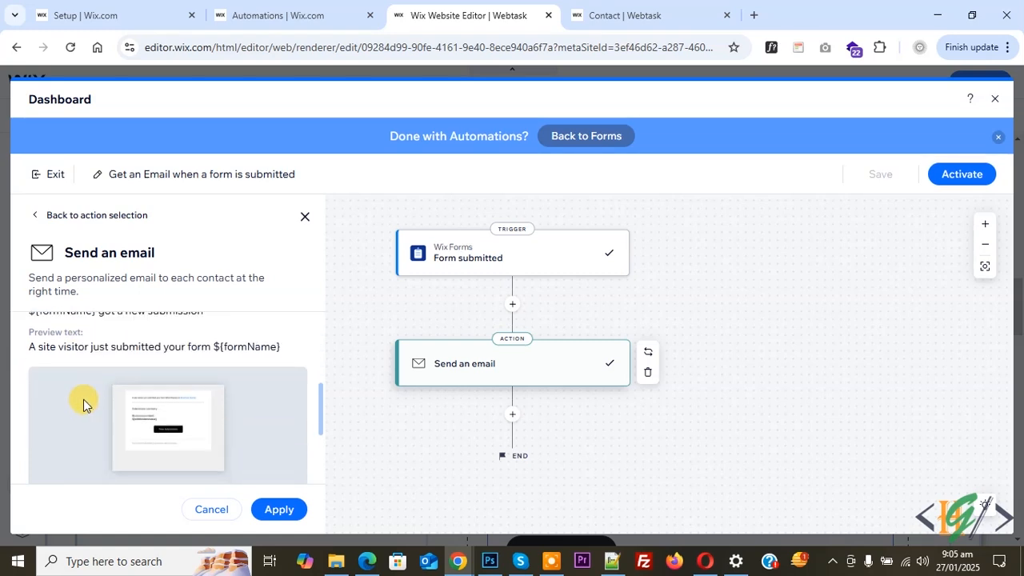
scroll(160, 359, "down", 2)
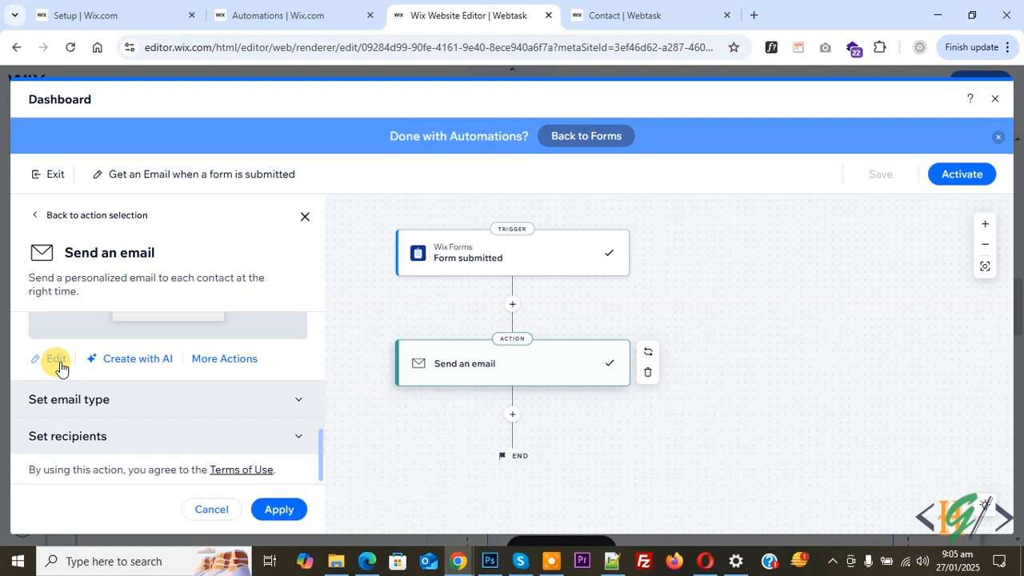
left_click(59, 362)
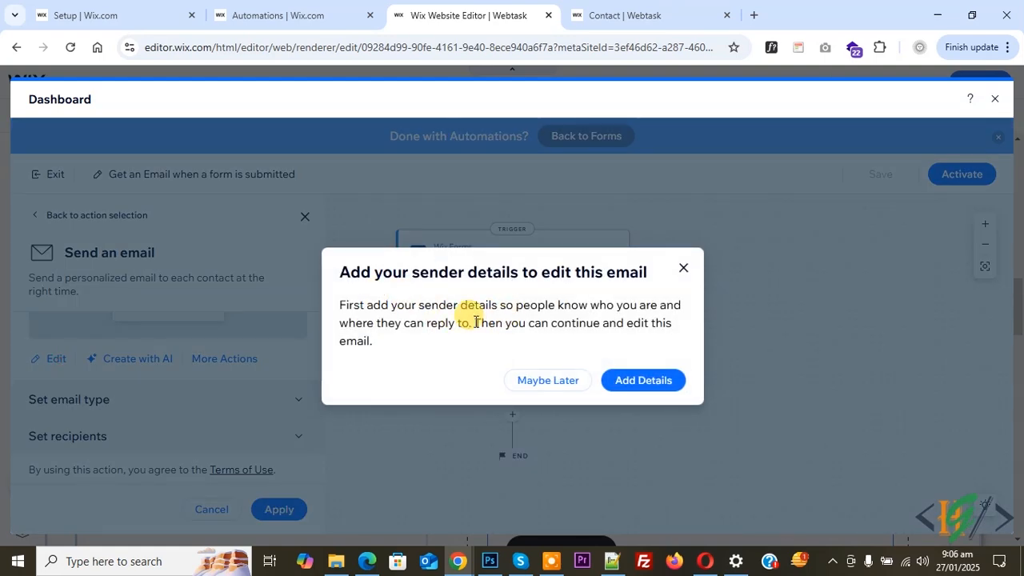
left_click(683, 271)
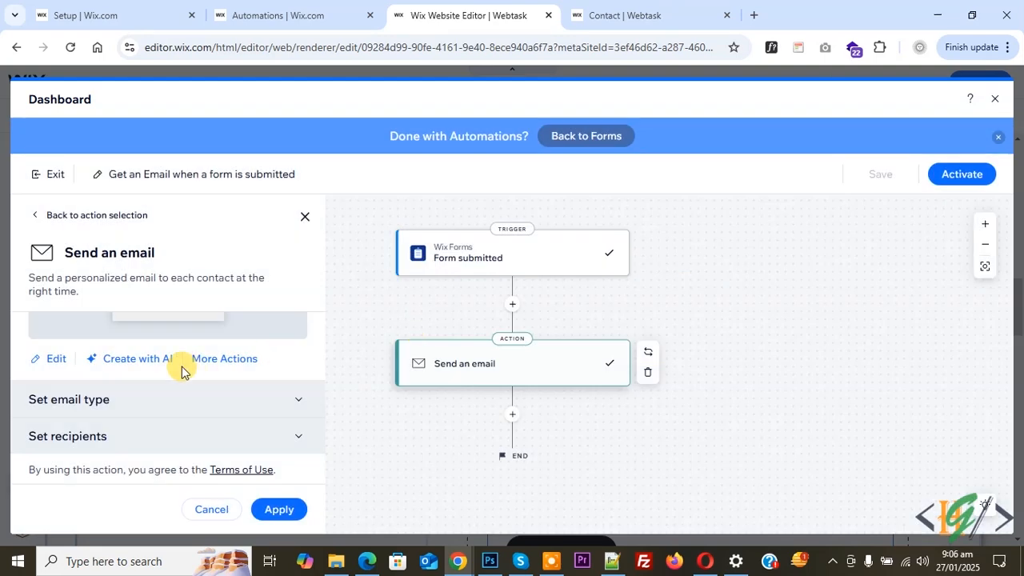
Examine the email type options for the Send an email action.
left_click(126, 400)
scroll(126, 405, "down", 2)
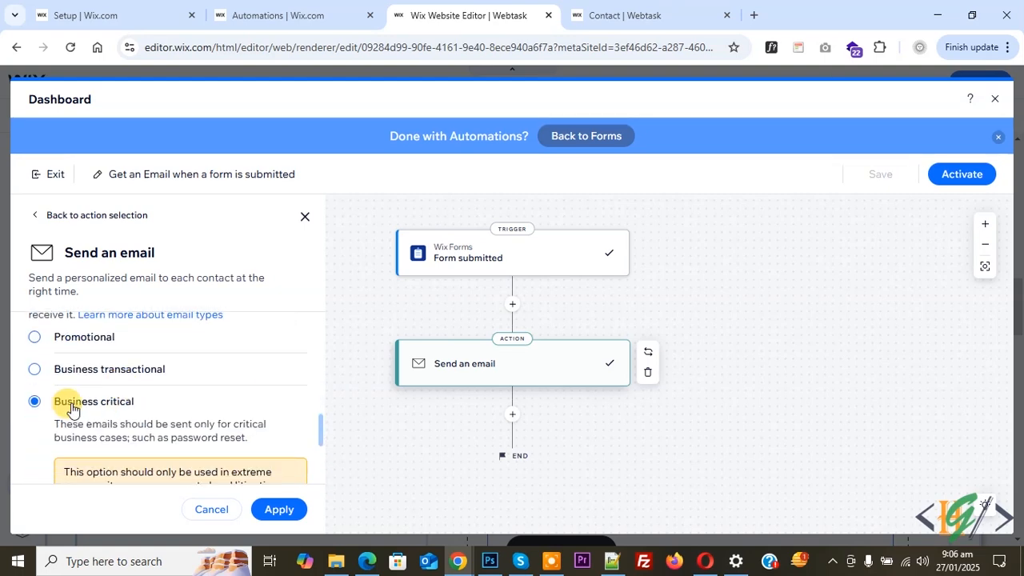
scroll(153, 376, "down", 2)
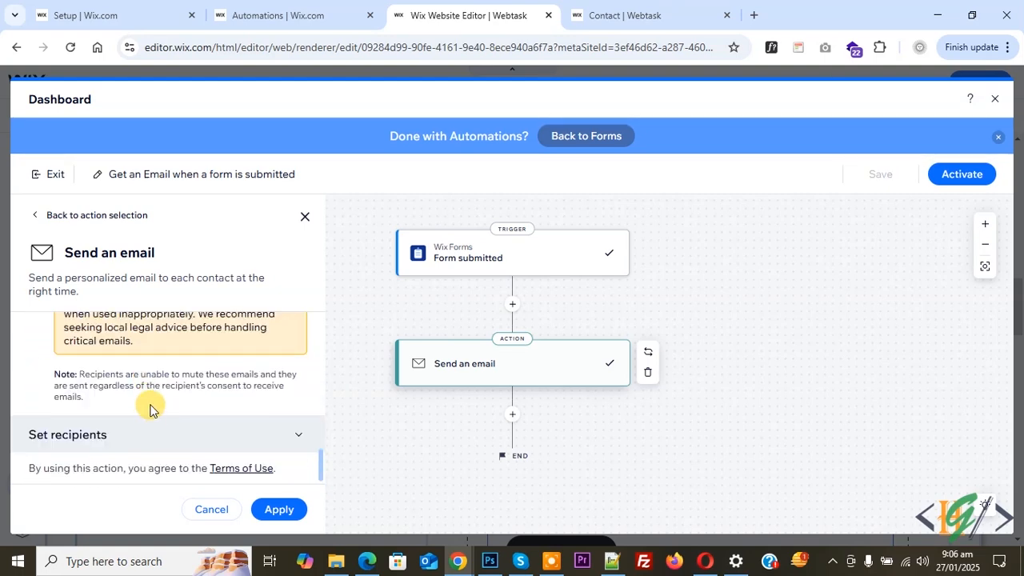
Examine the collaborator roles that can receive the automation email, and close the role selection without saving.
left_click(152, 435)
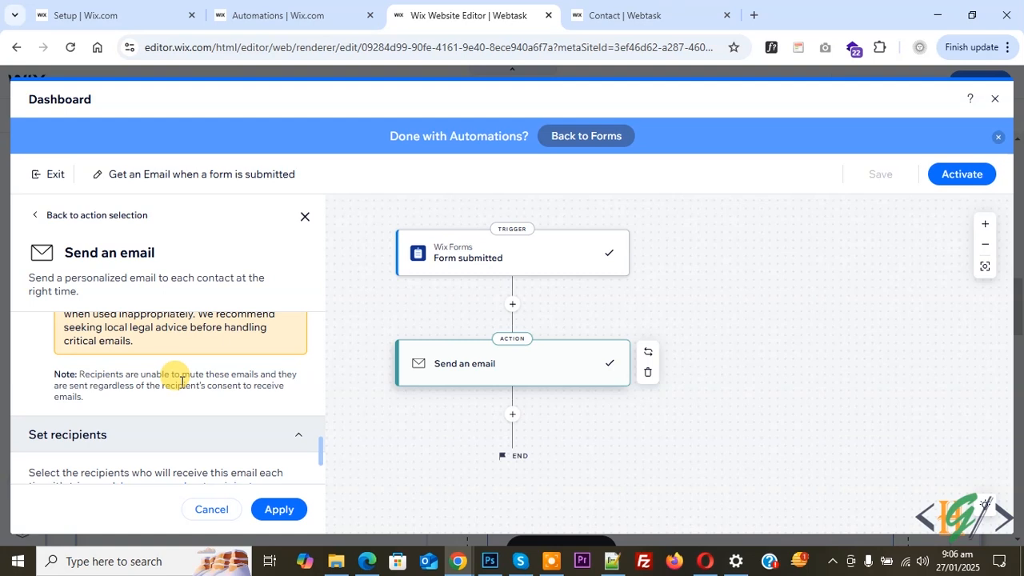
scroll(182, 382, "down", 2)
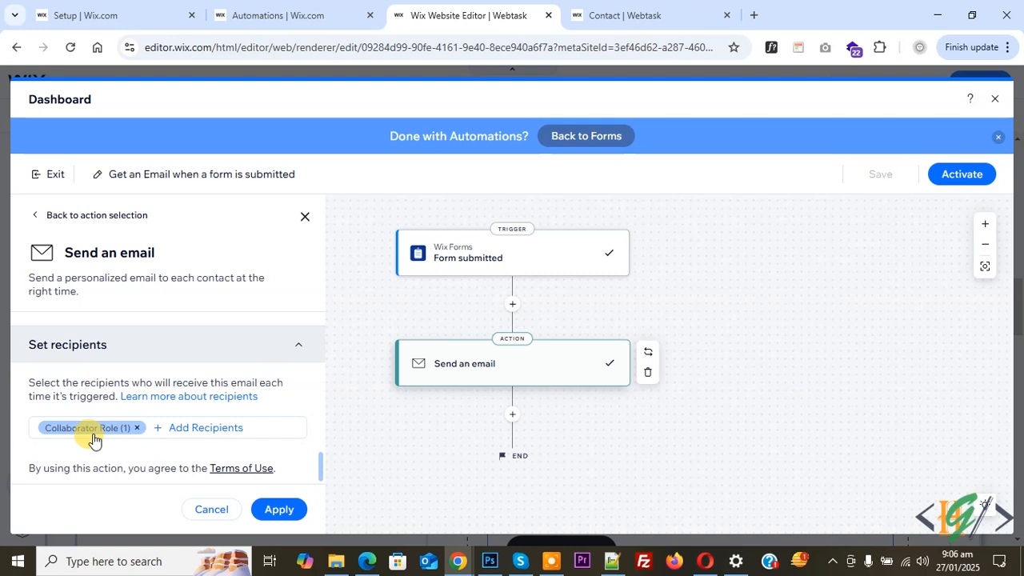
left_click(188, 432)
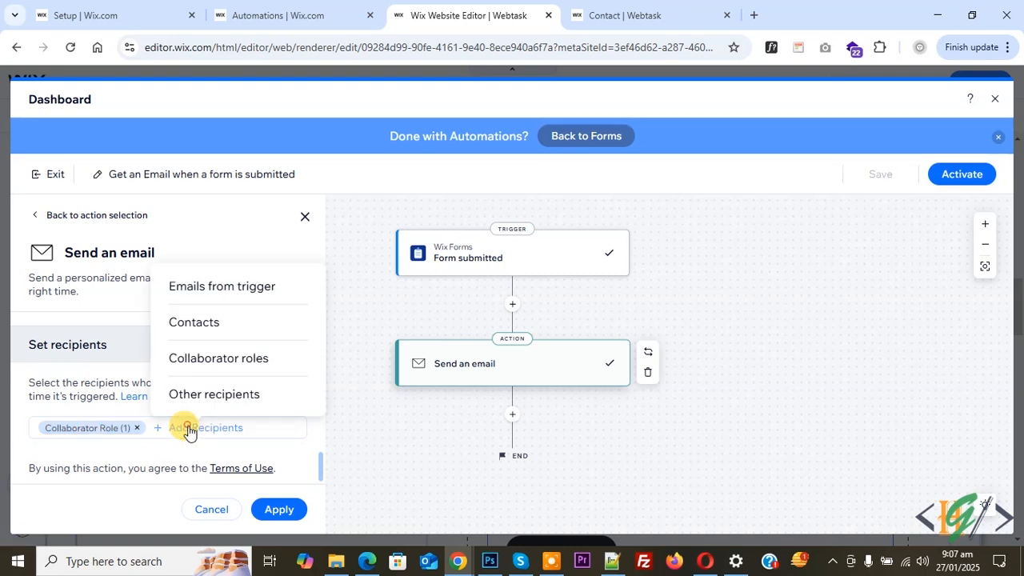
left_click(206, 363)
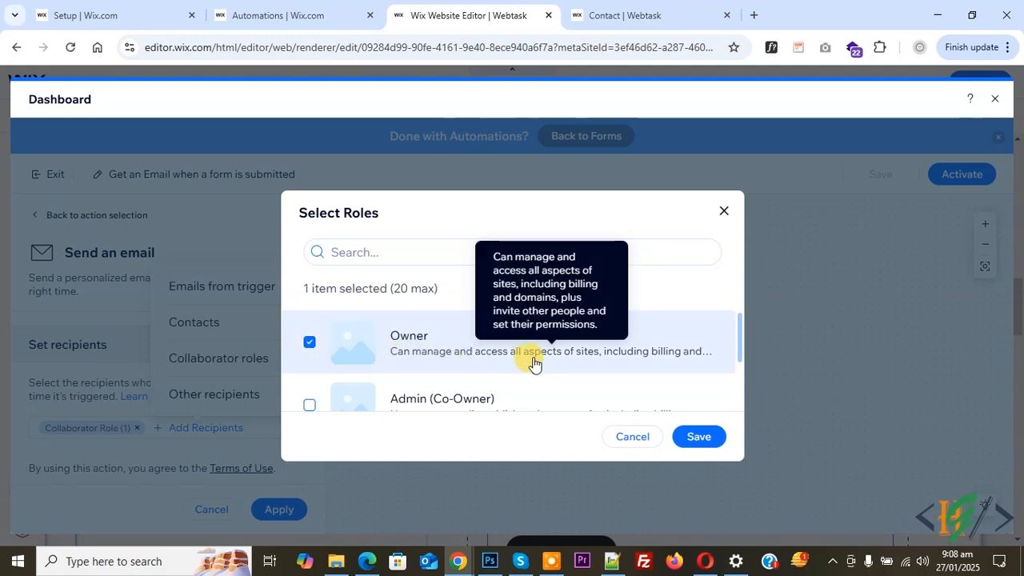
scroll(407, 344, "down", 1)
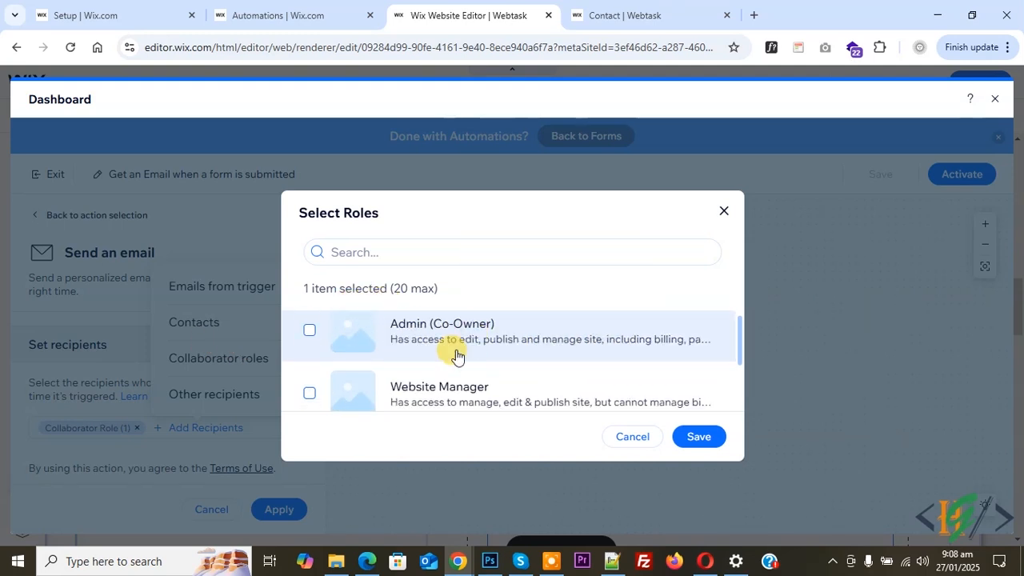
scroll(458, 351, "down", 1)
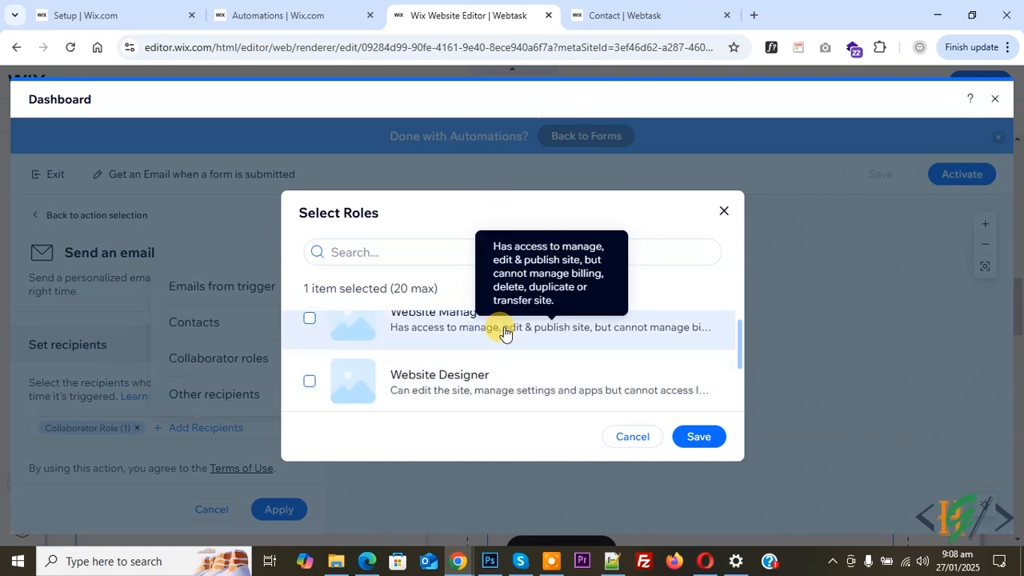
left_click(723, 211)
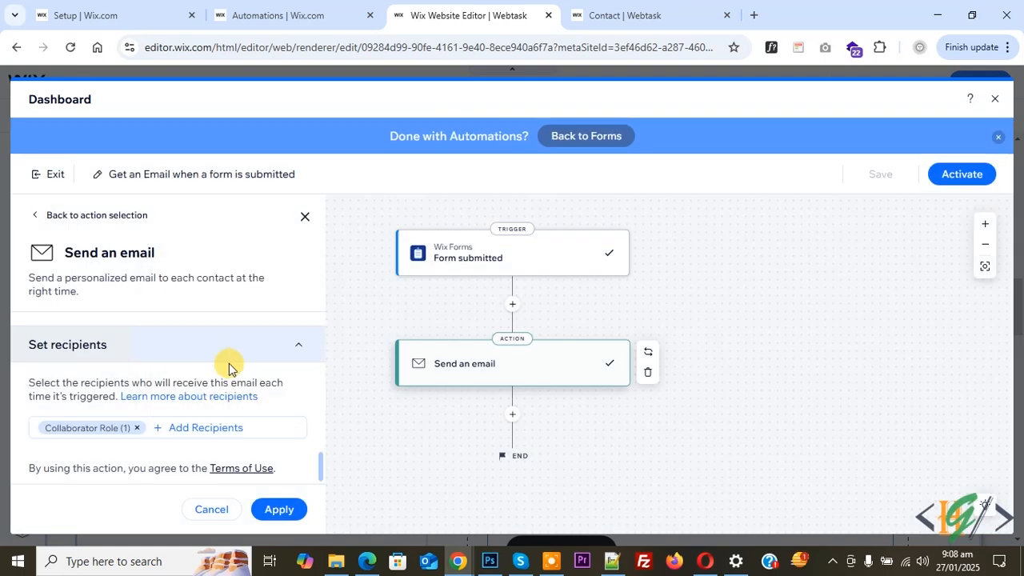
Check which email addresses from the trigger can be added as recipients, and close the selection.
left_click(210, 428)
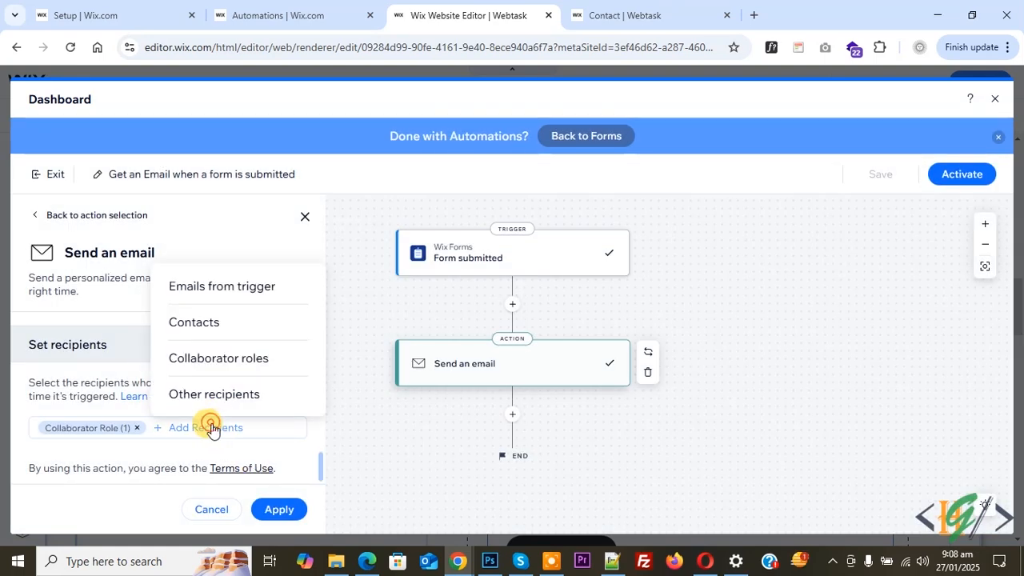
left_click(219, 287)
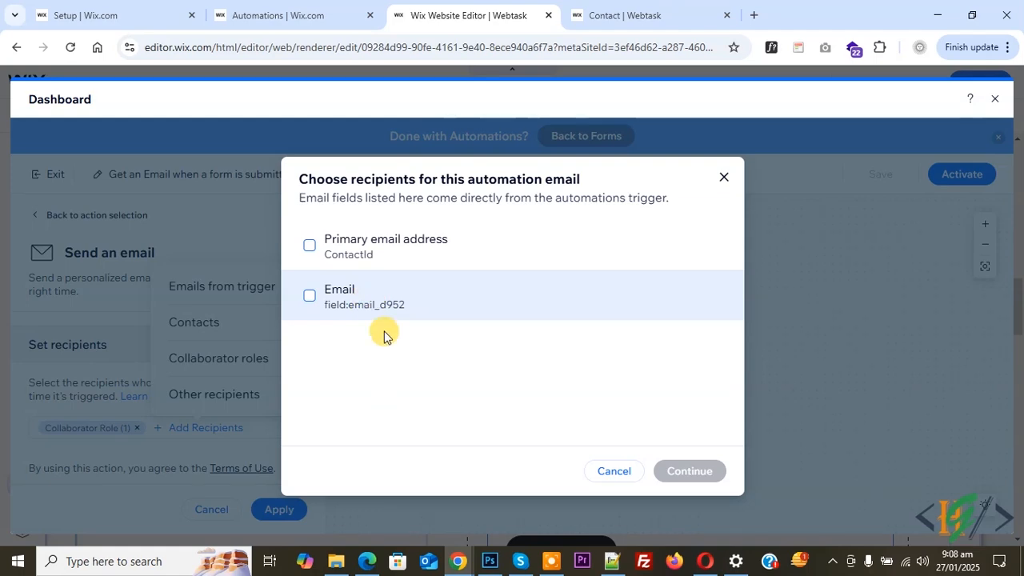
left_click(723, 178)
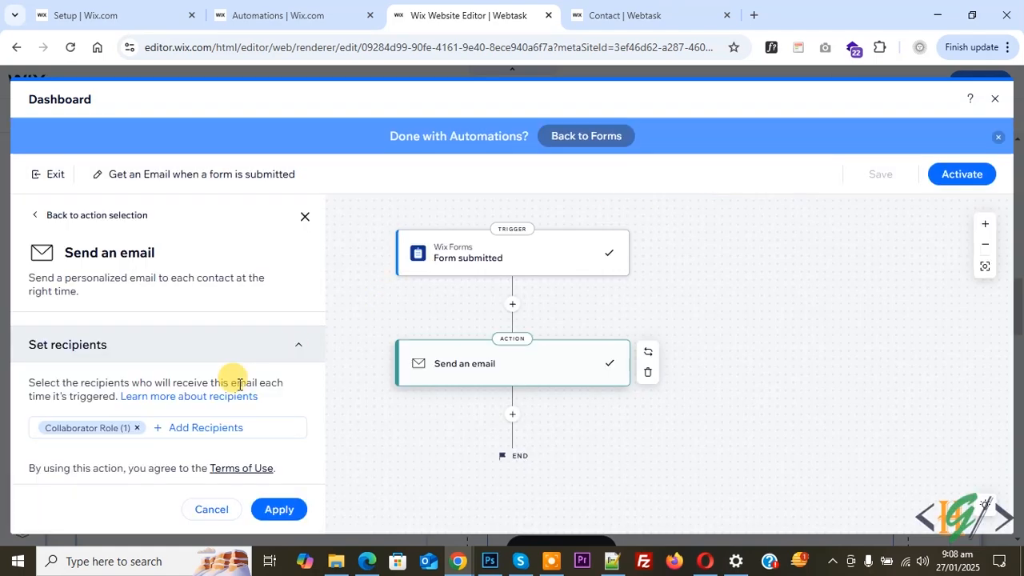
Check the Business email option under other recipients for the automation email, and close the selection without choosing it.
left_click(205, 428)
left_click(210, 432)
left_click(210, 432)
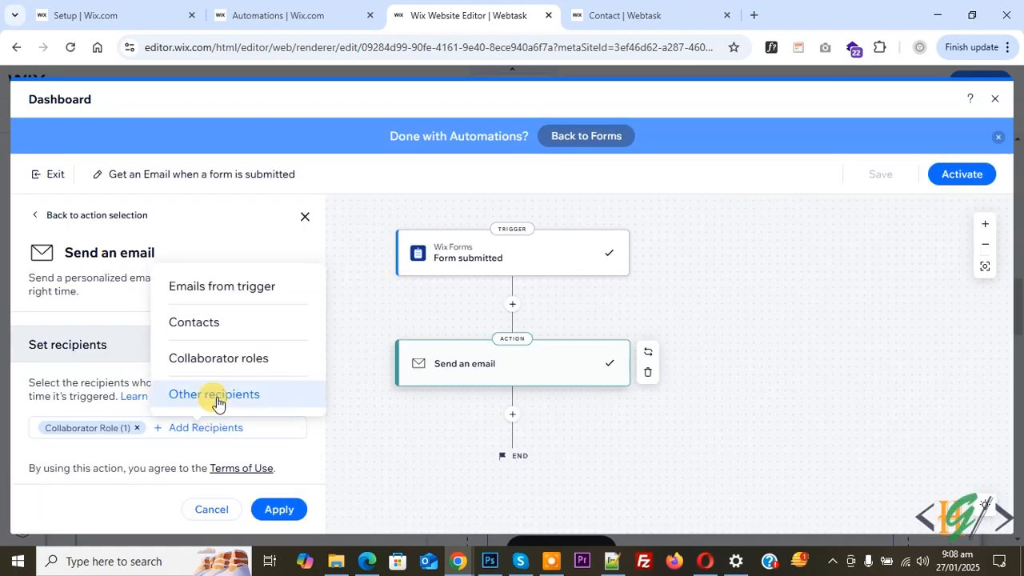
left_click(214, 395)
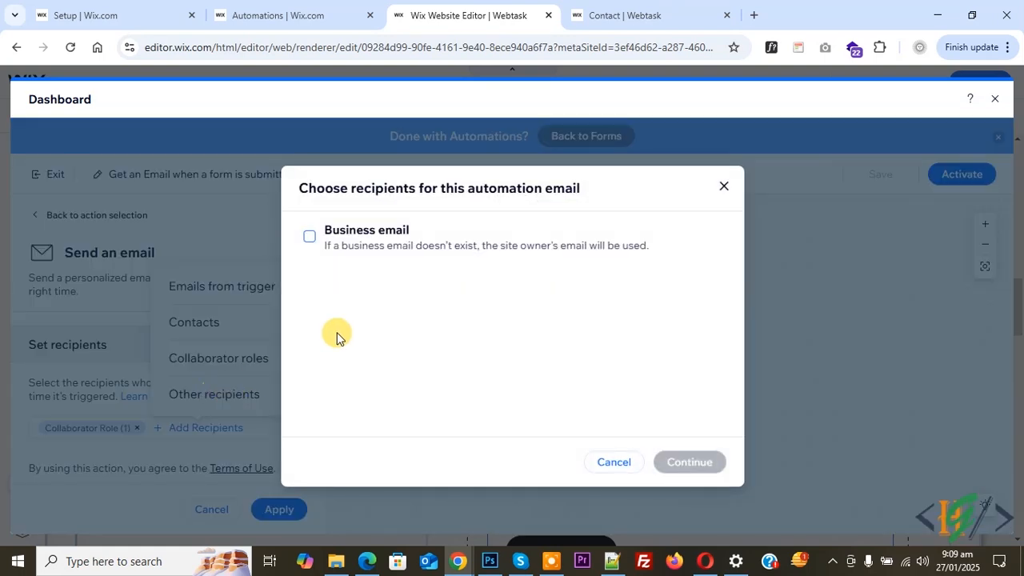
left_click(723, 187)
Create a new contact with first name, last name and email, and add it as a recipient of the automation email.
left_click(212, 429)
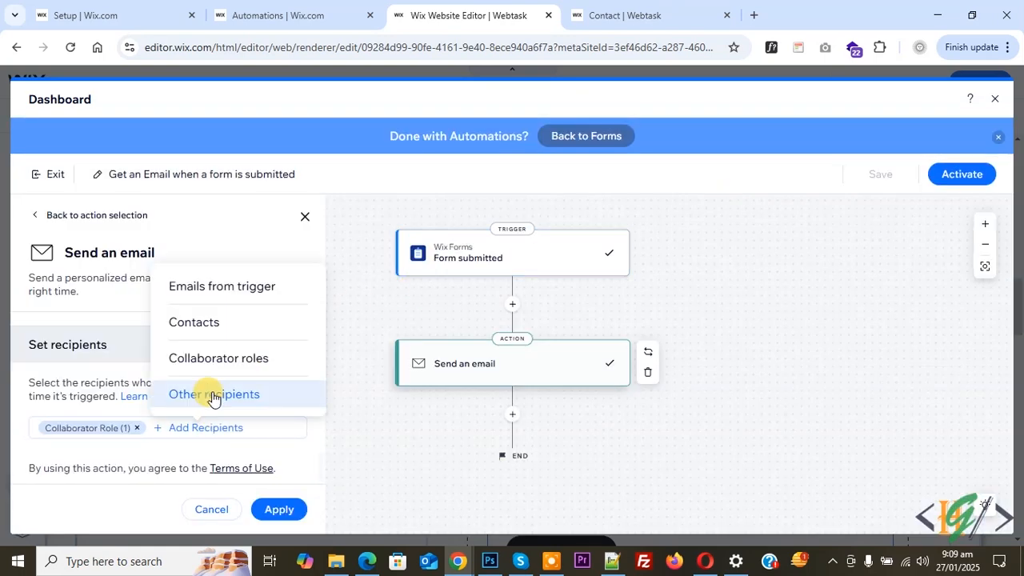
left_click(207, 328)
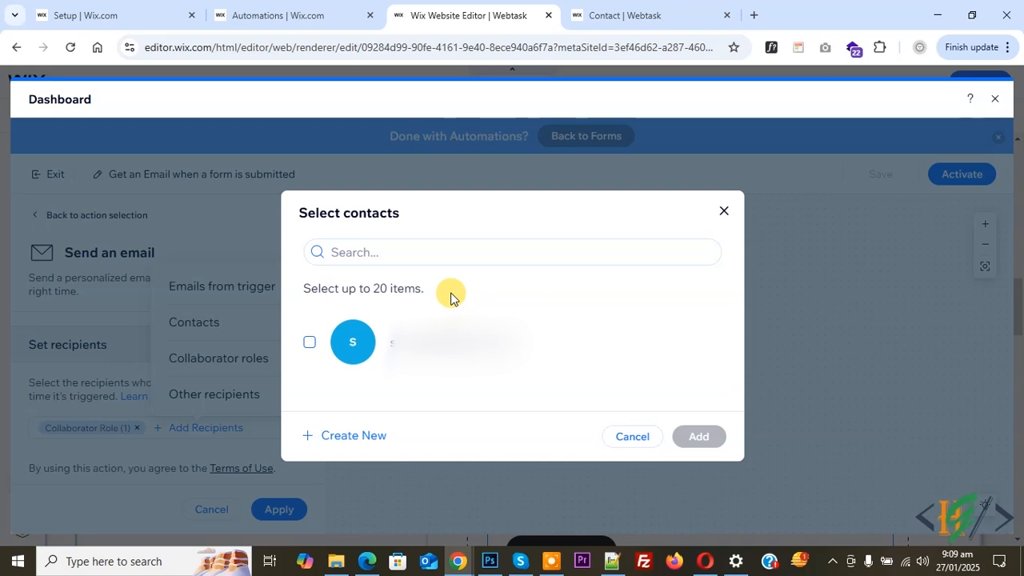
left_click(352, 441)
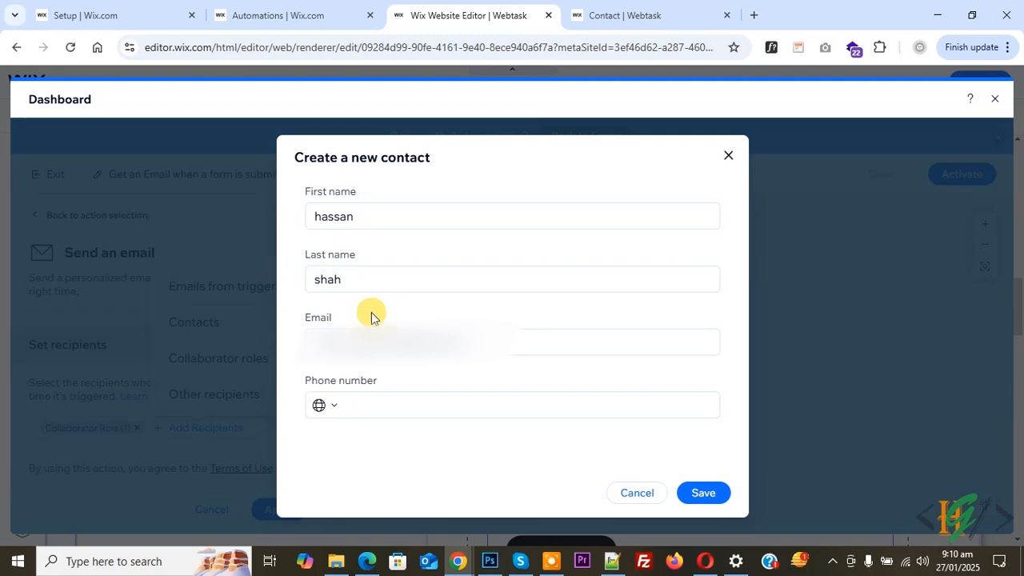
left_click(707, 496)
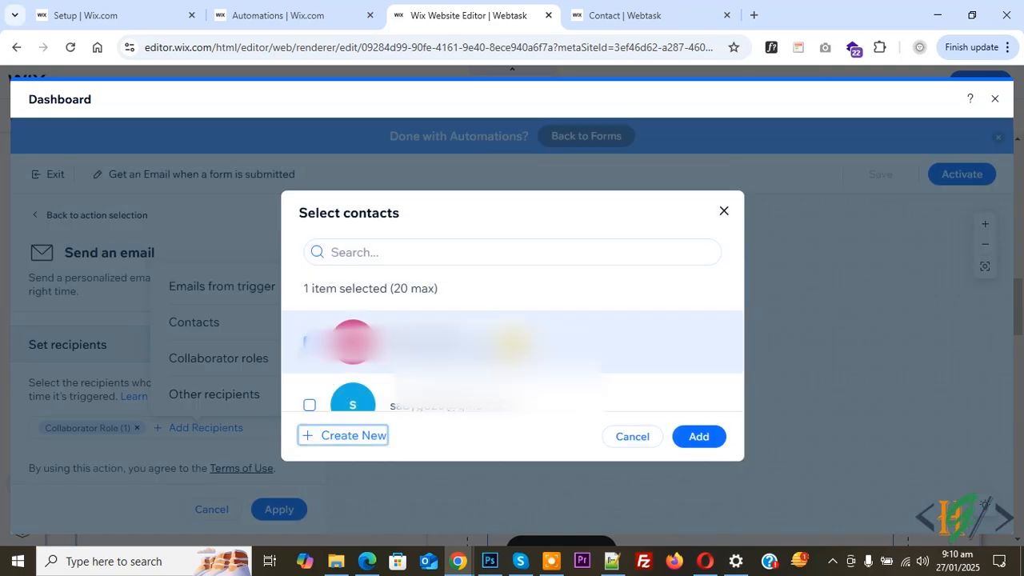
left_click(309, 342)
left_click(311, 345)
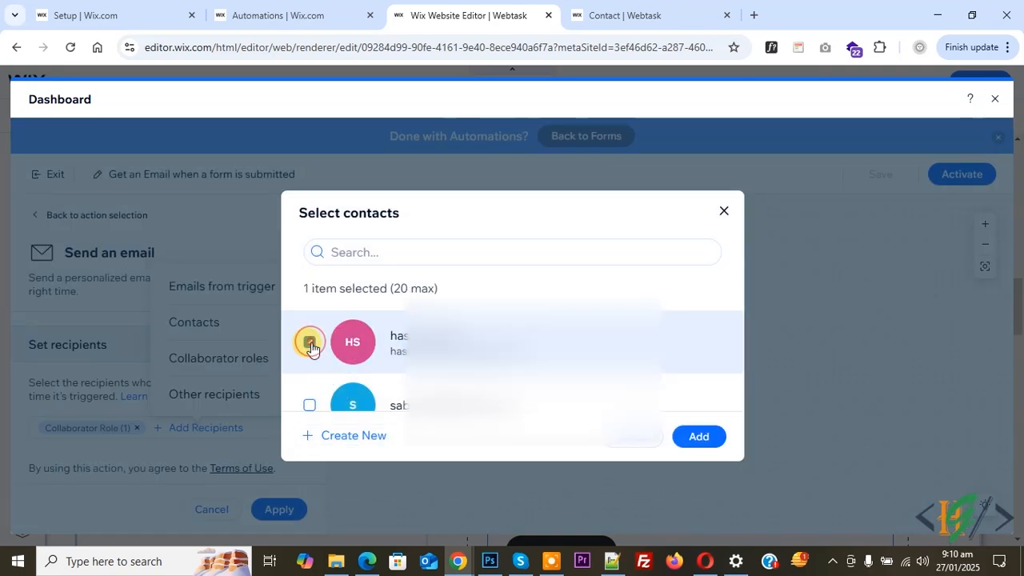
left_click(686, 438)
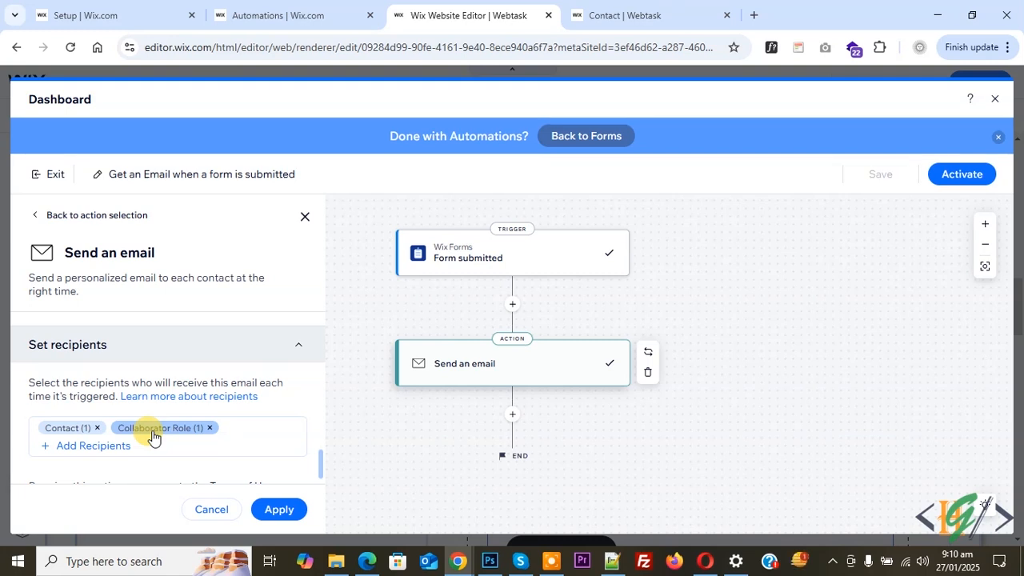
Review how further contacts can be selected or created as recipients, and close the contact selection without changes.
left_click(78, 447)
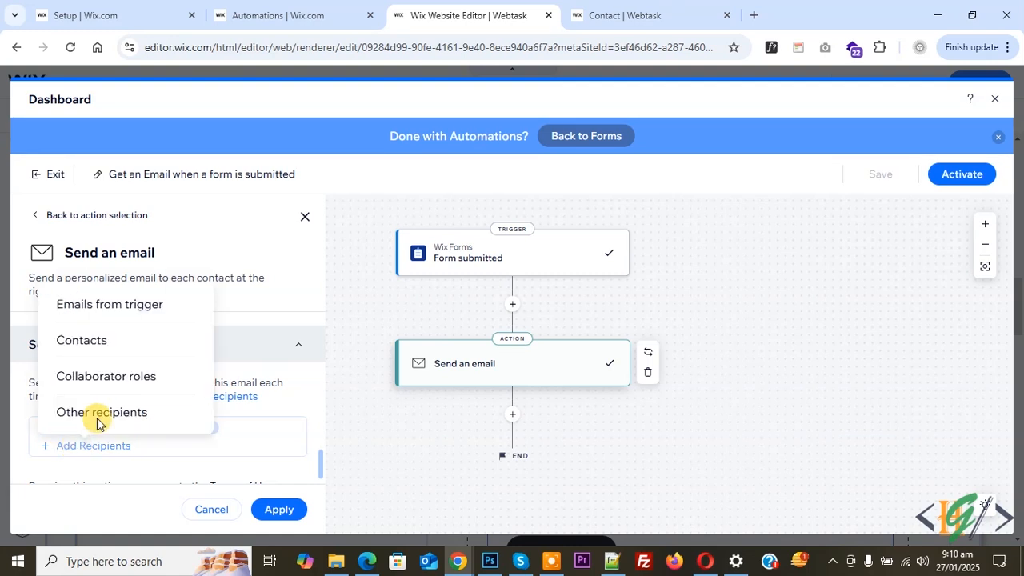
left_click(84, 340)
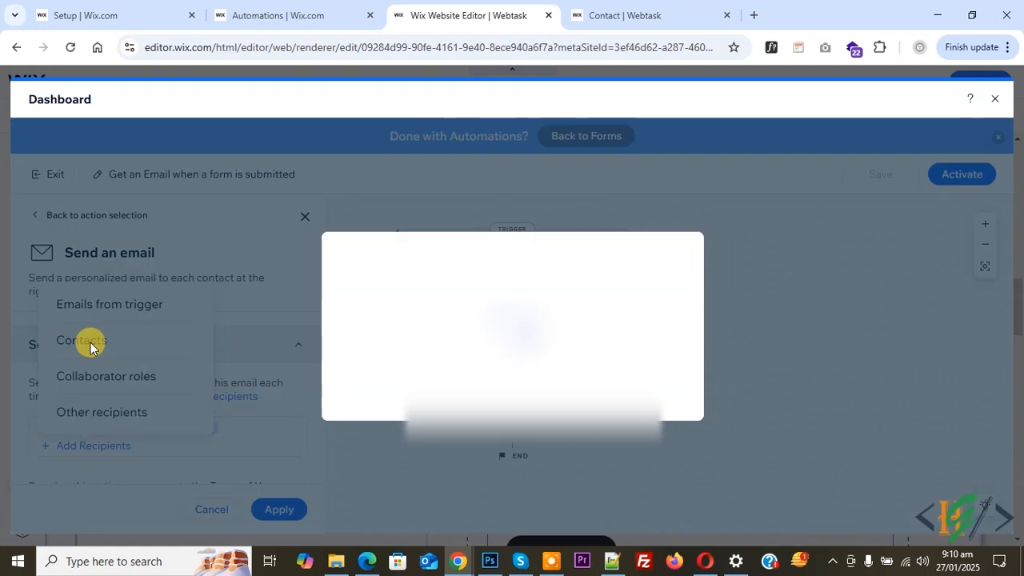
left_click(362, 437)
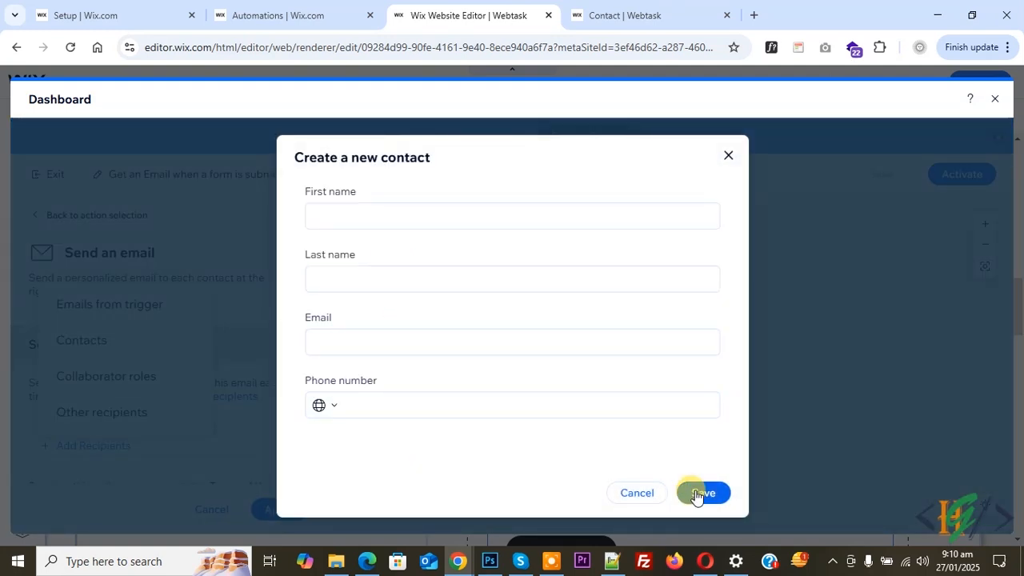
left_click(728, 156)
left_click(374, 354)
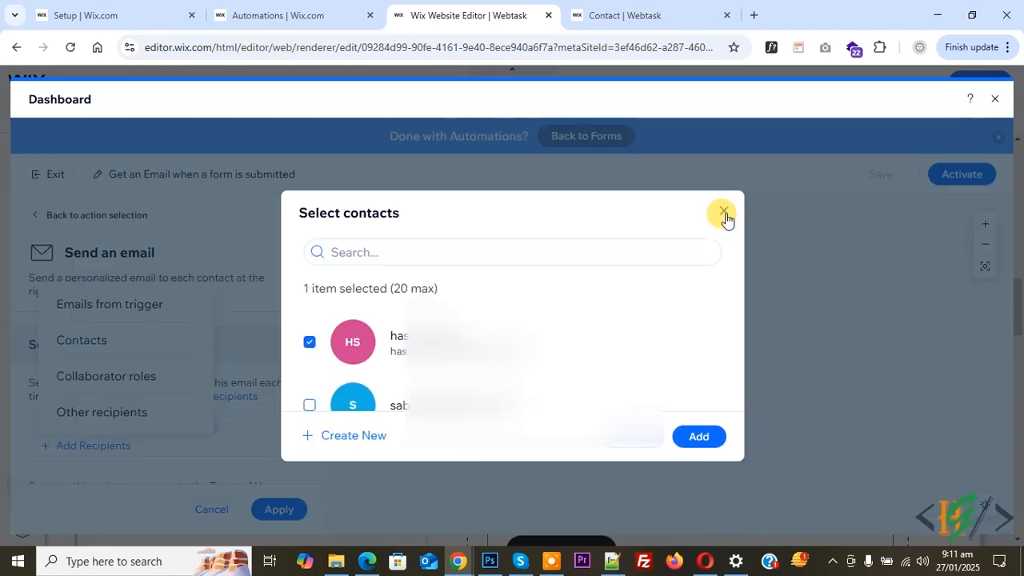
left_click(724, 212)
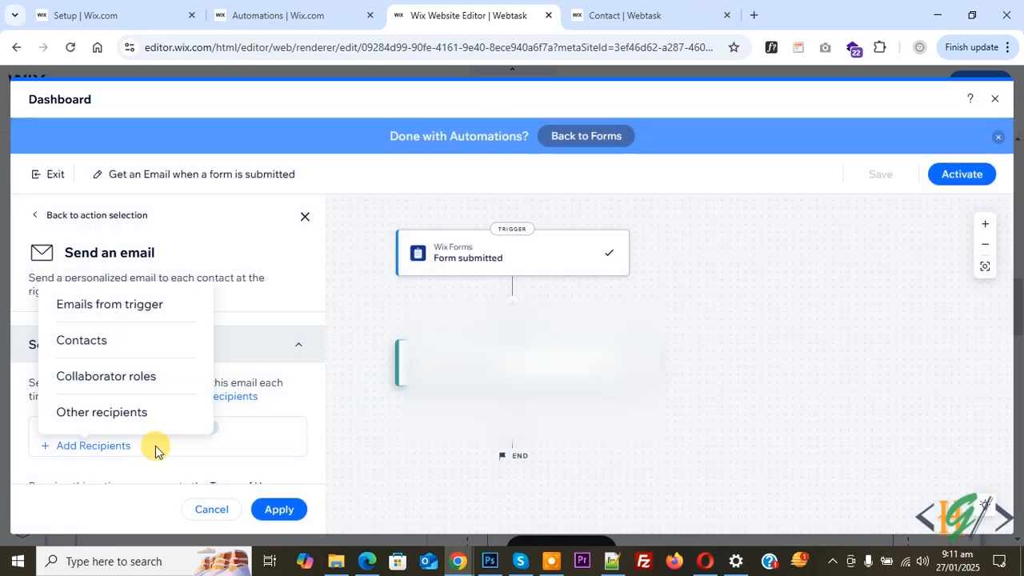
left_click(229, 426)
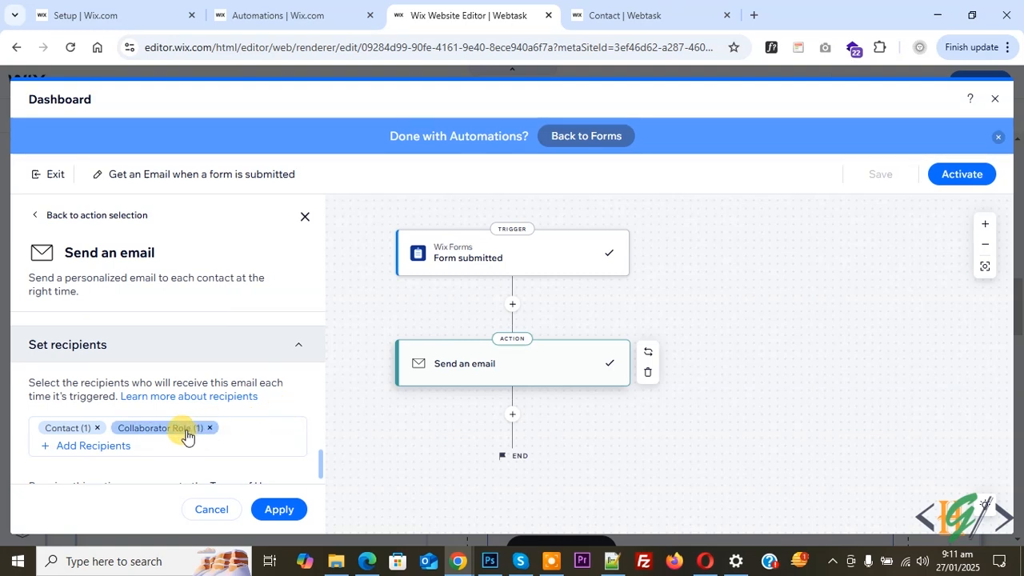
Apply the Send an email action's settings and activate the "Get an Email when a form is submitted" automation.
left_click(280, 512)
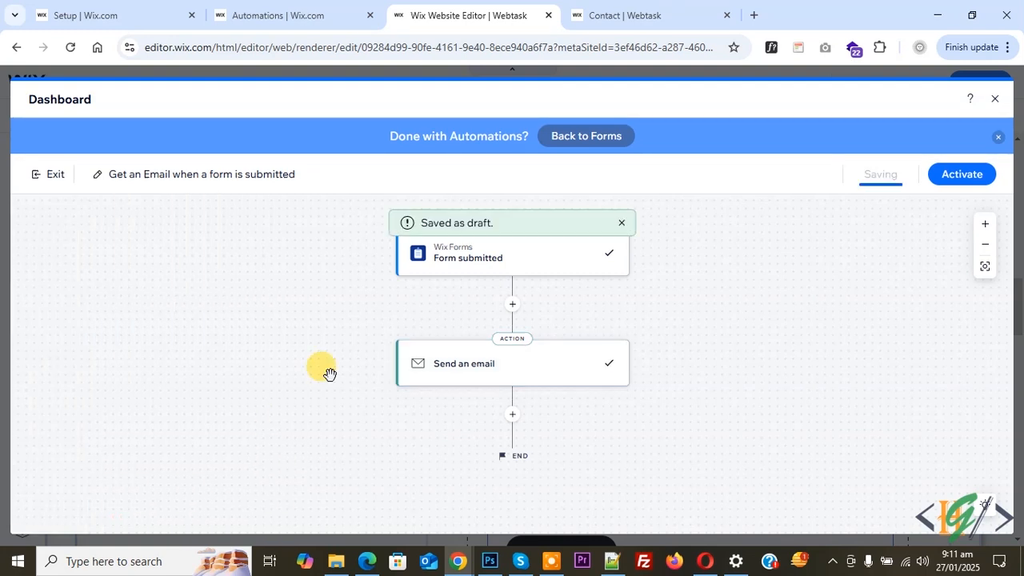
left_click(956, 177)
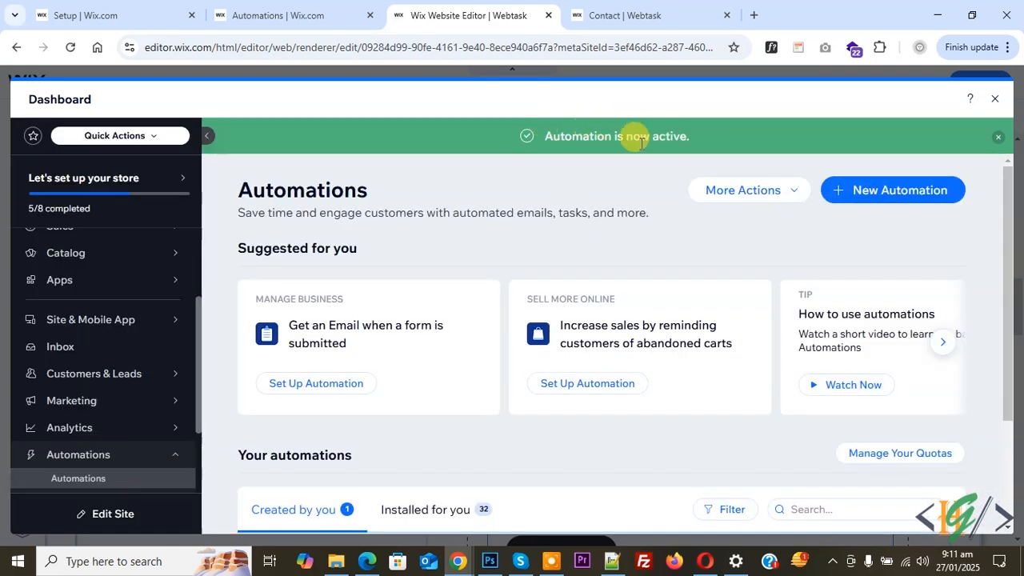
scroll(565, 289, "down", 2)
Submit a test entry on the live site's Contact us form with name, email and the message "hello this is new email".
left_click(585, 10)
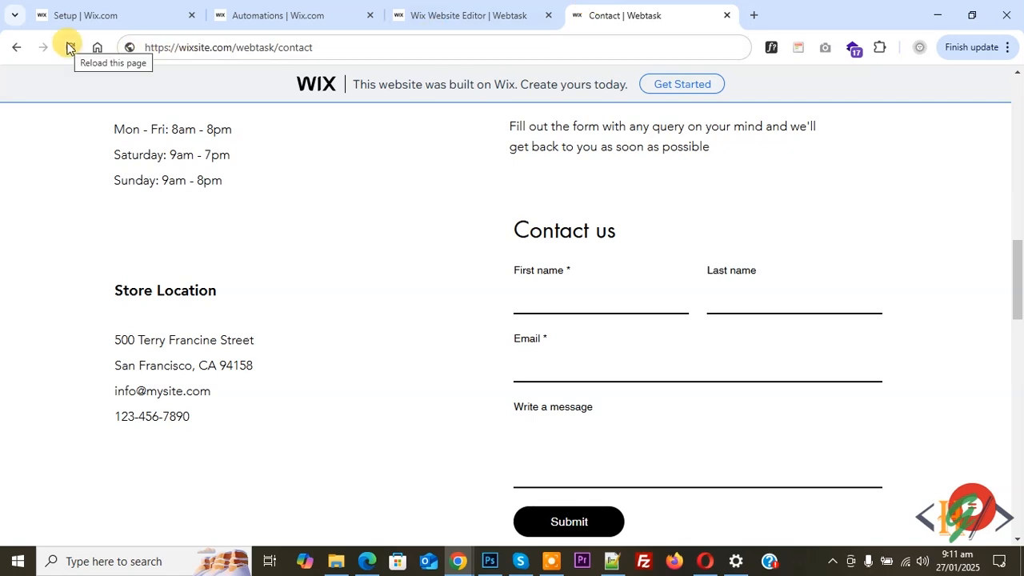
scroll(451, 269, "down", 1)
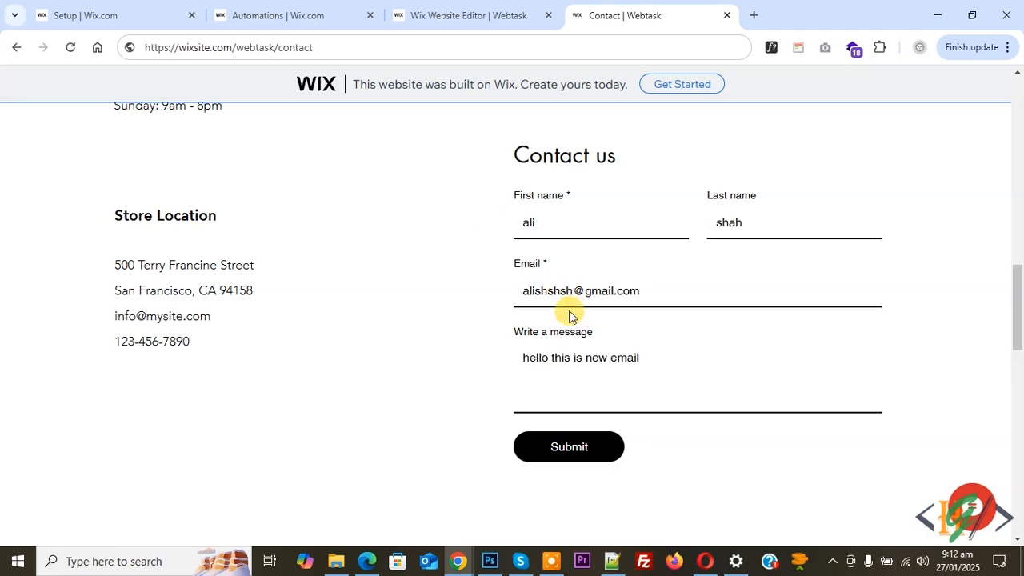
left_click(582, 448)
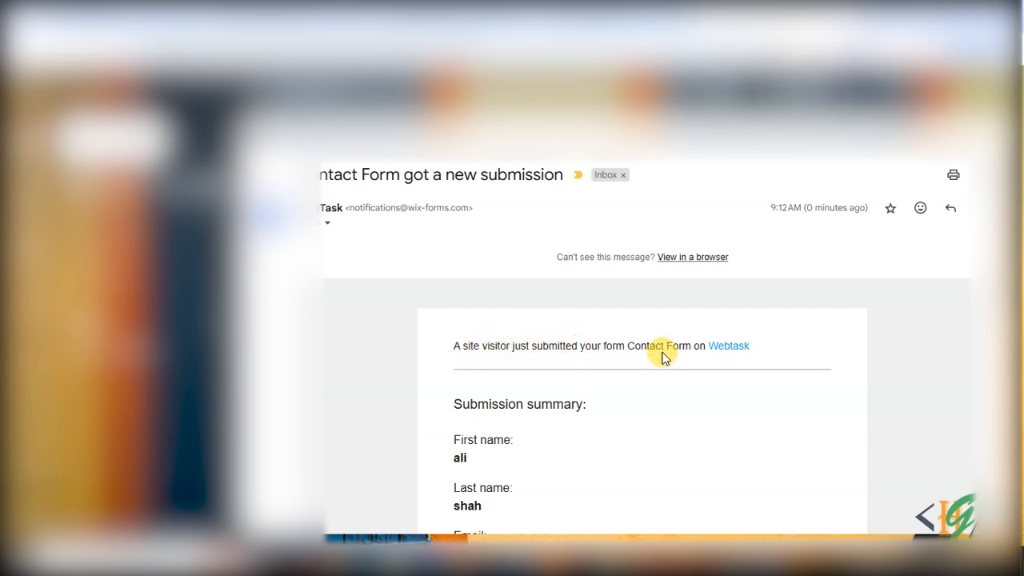
Read the form submission notification in the recipients' inboxes, checking the submitted name, email and message.
scroll(527, 359, "down", 2)
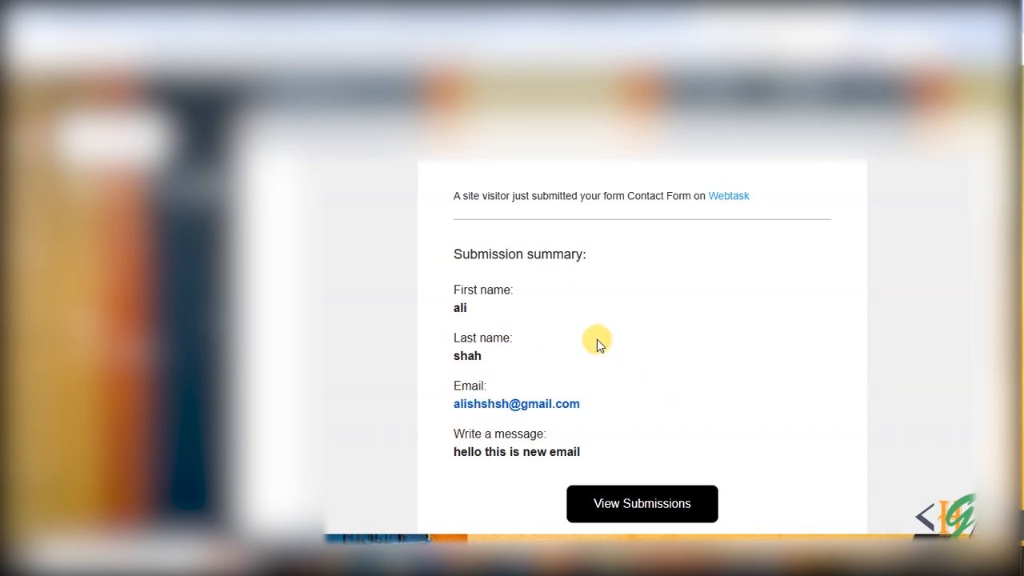
scroll(599, 342, "up", 2)
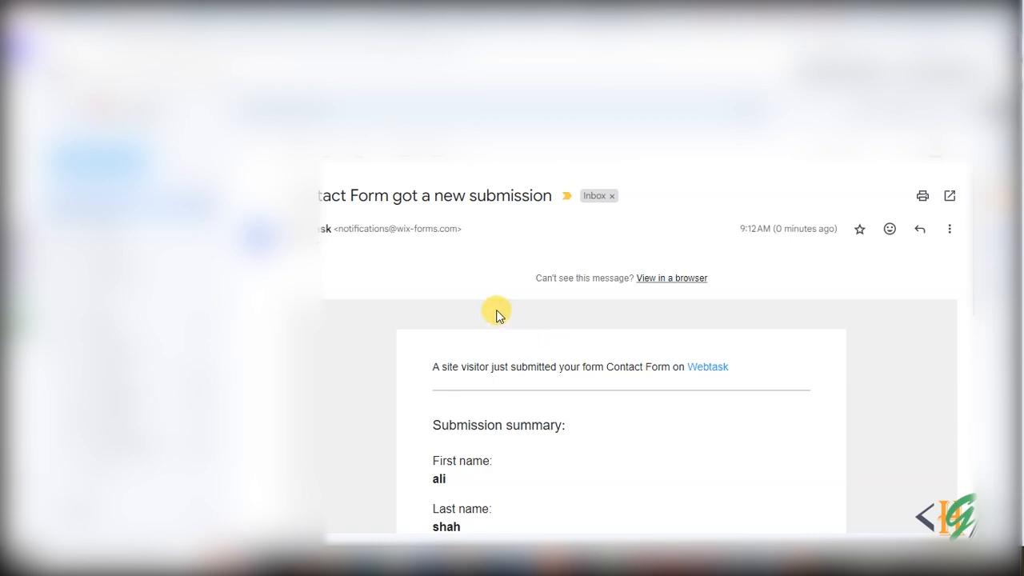
scroll(495, 314, "down", 1)
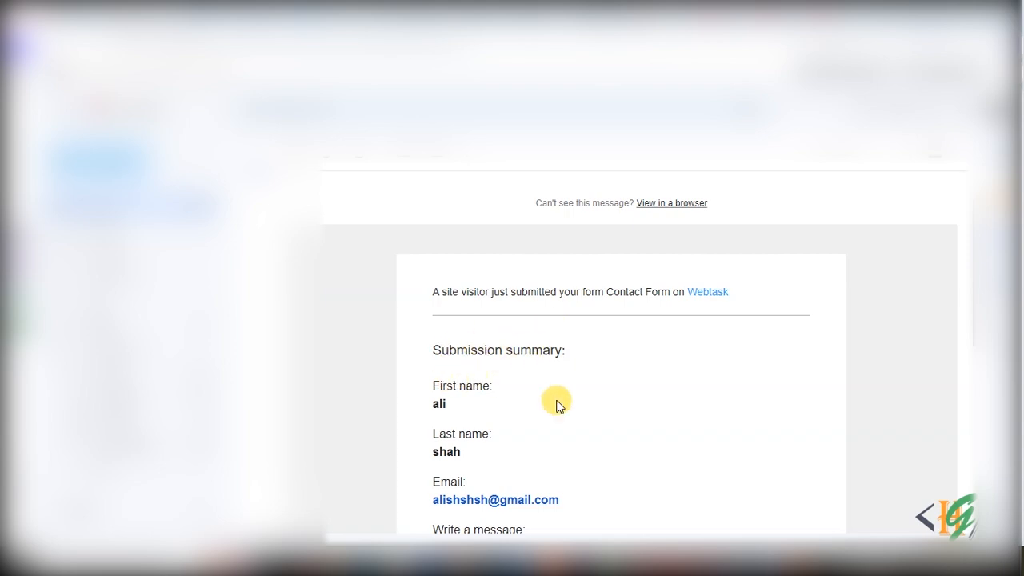
scroll(568, 358, "down", 1)
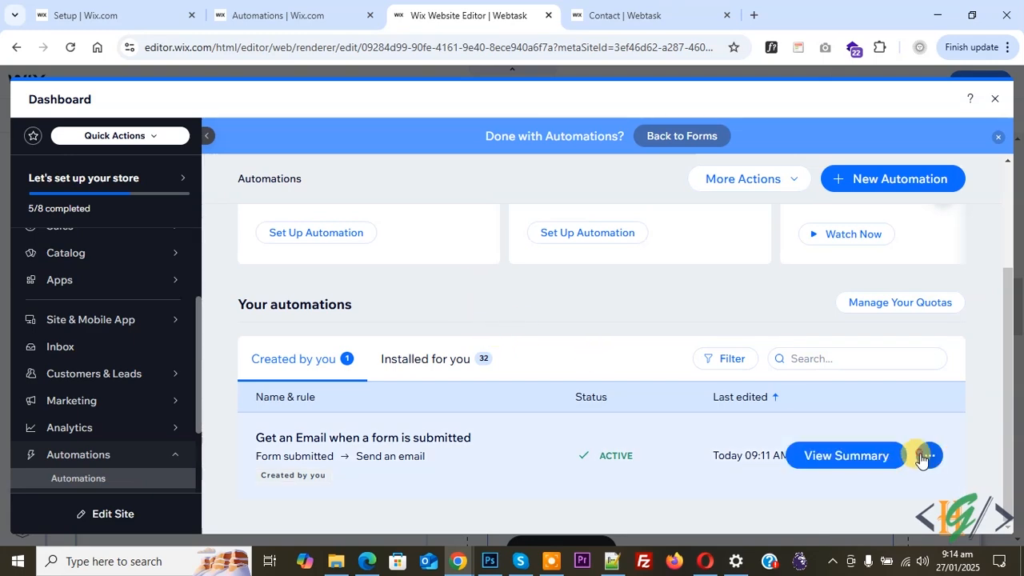
Reopen the "Get an Email when a form is submitted" automation for editing and review the recipients of its Send an email action.
left_click(928, 455)
left_click(820, 418)
left_click(471, 373)
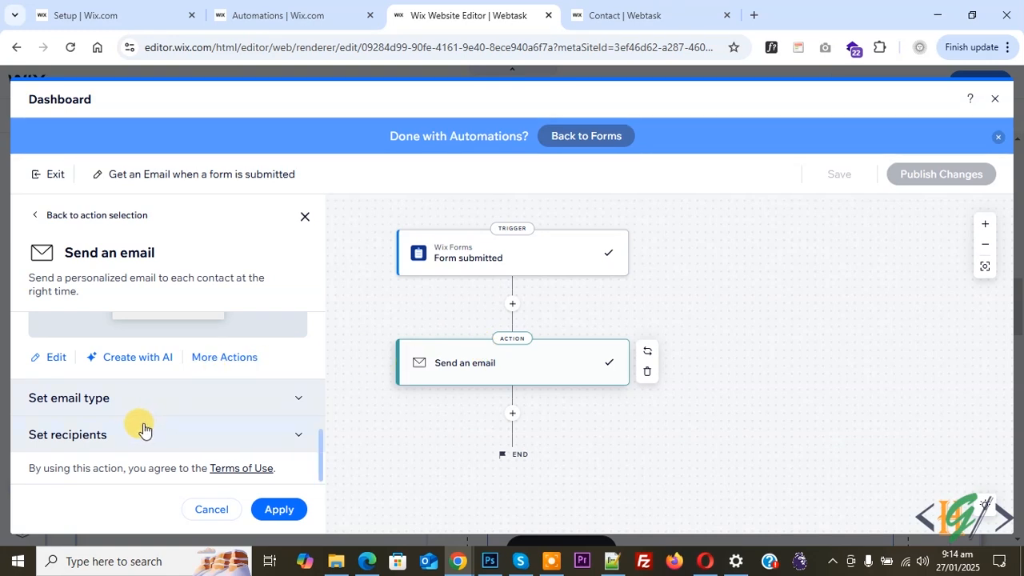
left_click(120, 436)
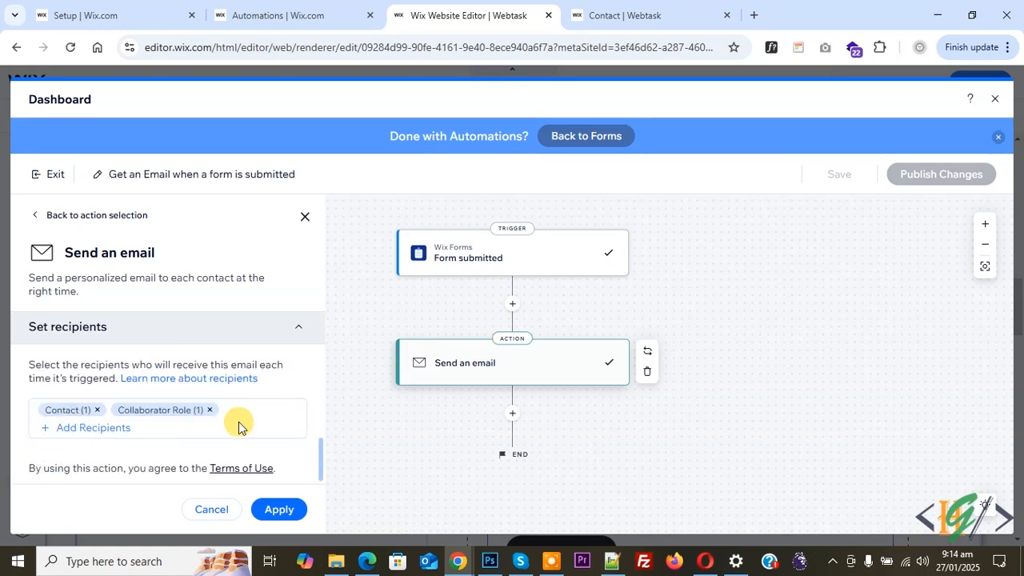